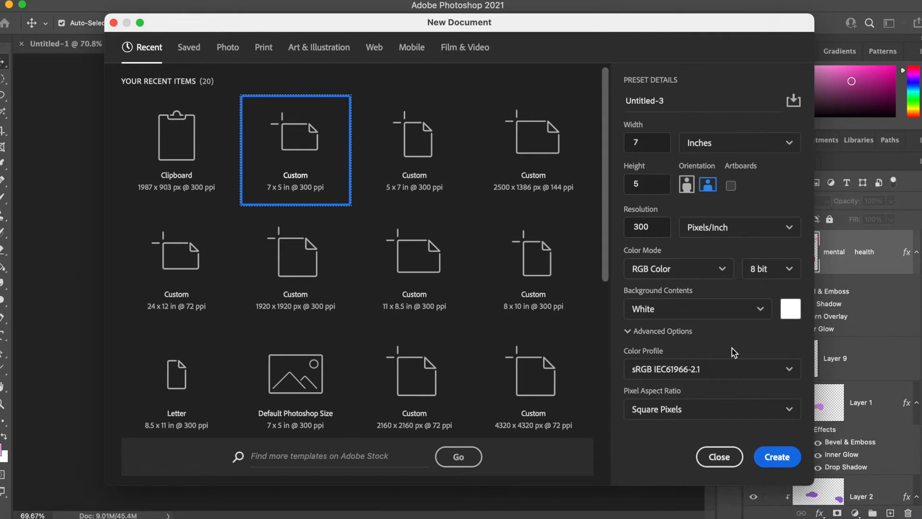
Step: Place the pexels-photo-7598248 paper texture in a new 7 x 5 inch, 300 ppi document, rotated 90° and enlarged to cover the canvas
{"action": "left_click", "coordinate": [785, 458]}
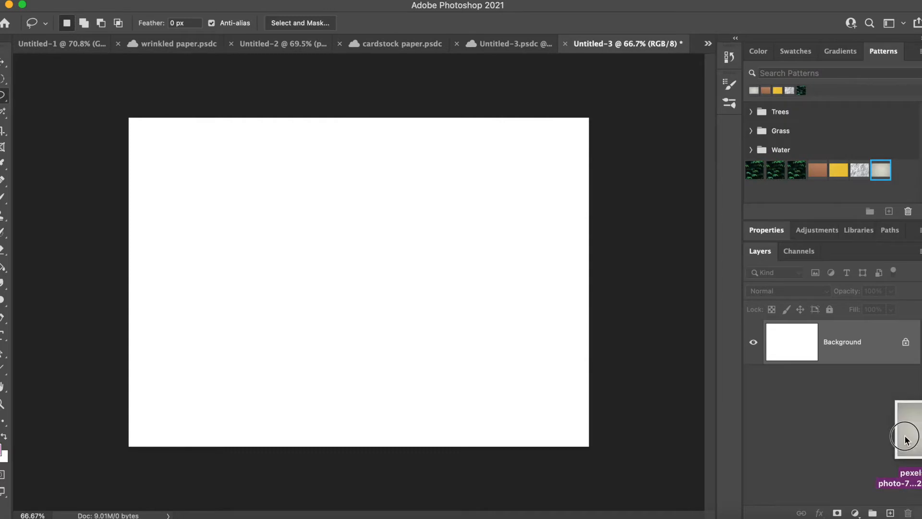
{"action": "mouse_move", "coordinate": [894, 444]}
{"action": "left_mouse_down"}
{"action": "mouse_move", "coordinate": [779, 363]}
{"action": "mouse_move", "coordinate": [636, 327]}
{"action": "mouse_move", "coordinate": [531, 333]}
{"action": "left_mouse_up"}
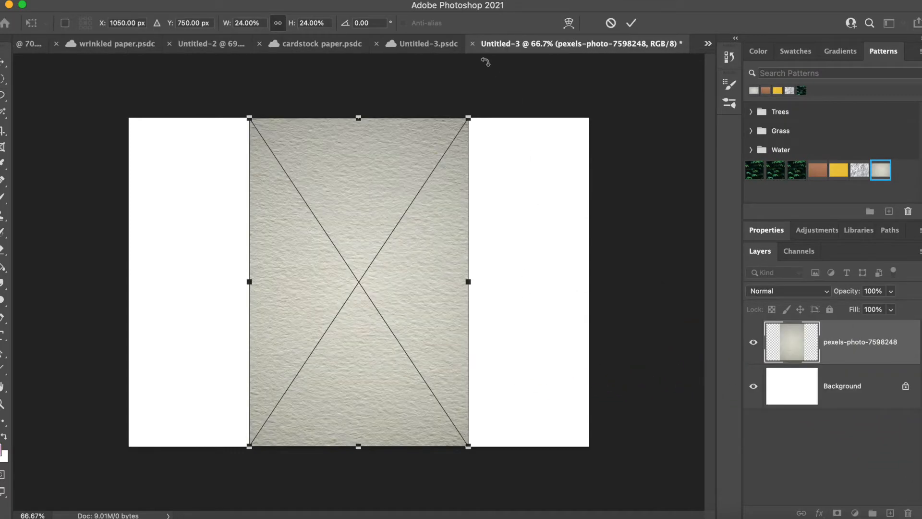
{"action": "left_click_drag", "start_coordinate": [484, 84], "coordinate": [508, 360]}
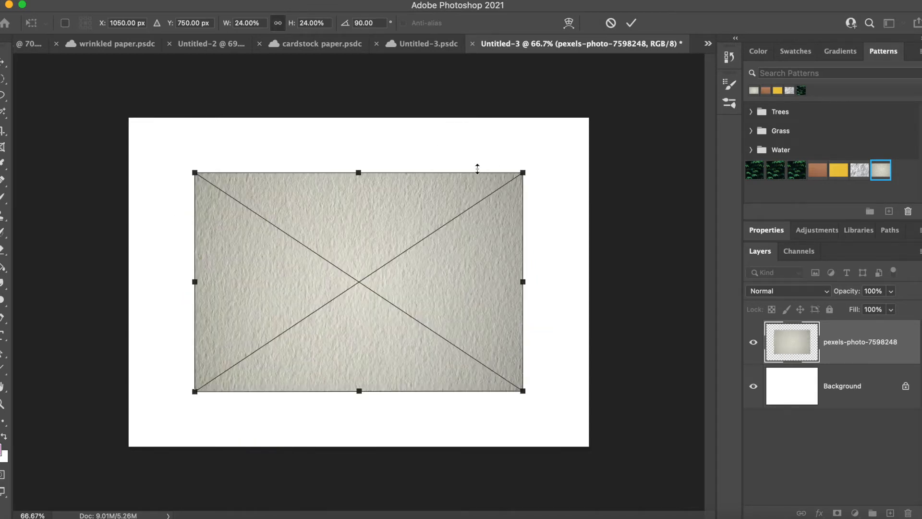
{"action": "left_click_drag", "start_coordinate": [359, 173], "coordinate": [411, 121]}
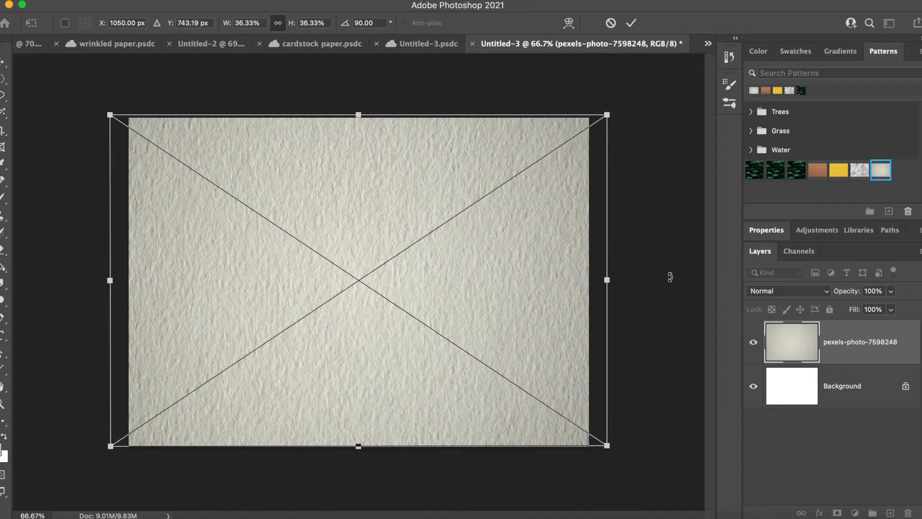
{"action": "key", "text": "Return"}
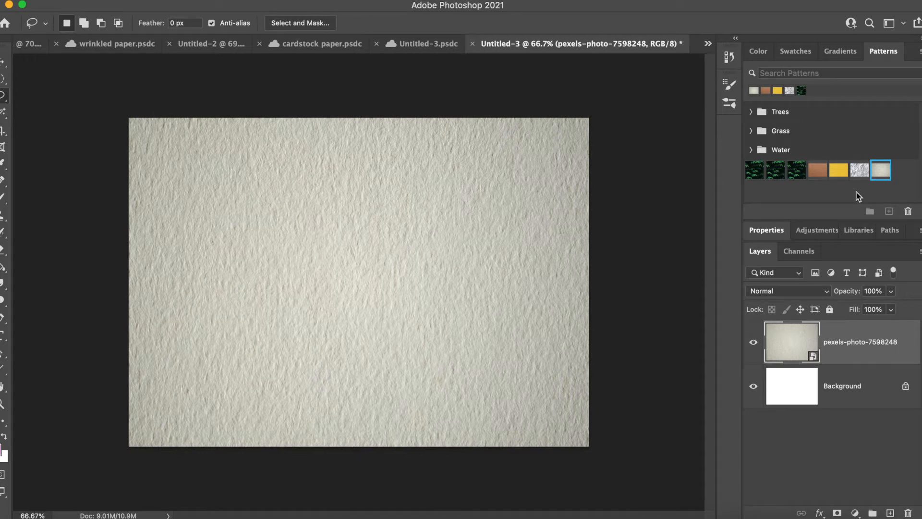
Step: Save the paper texture as a new pattern, keeping the suggested name
{"action": "left_click", "coordinate": [890, 211]}
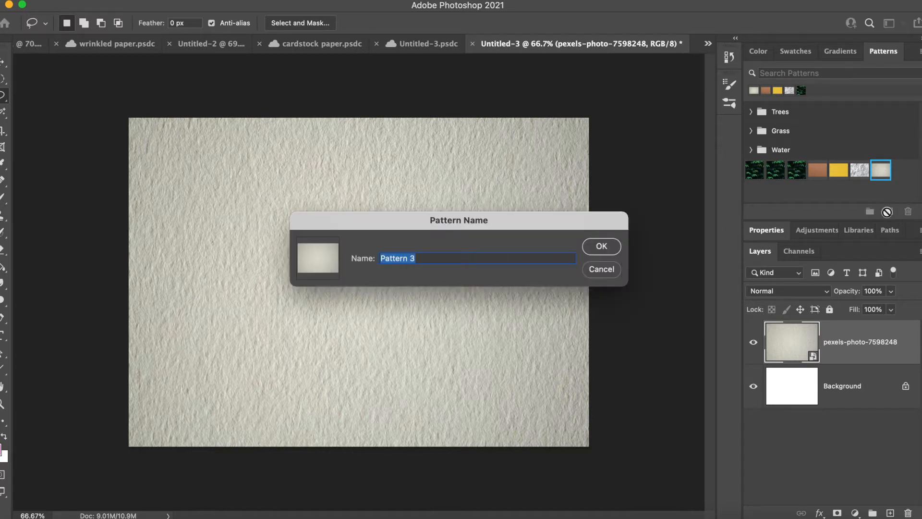
{"action": "left_click", "coordinate": [612, 245]}
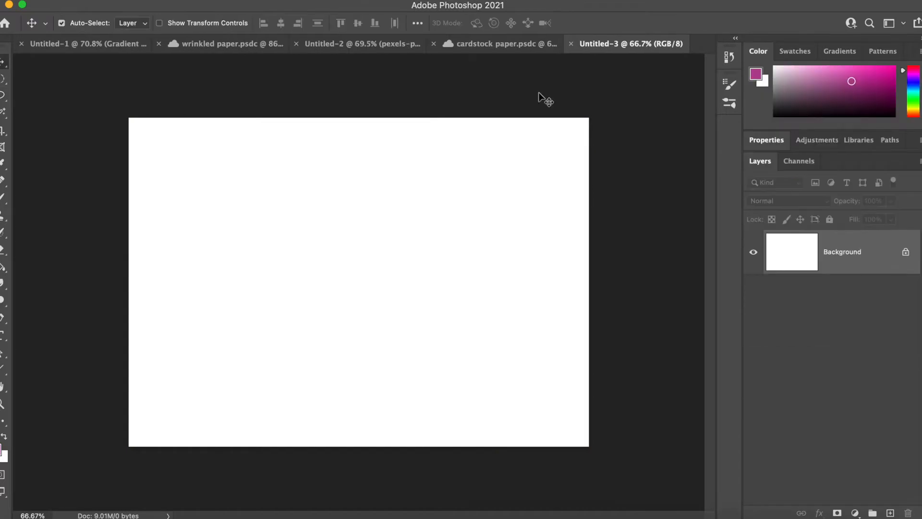
Step: Unlock the white Background in the blank document by converting it into a layer named Foreground
{"action": "left_click", "coordinate": [852, 251]}
{"action": "double_click", "coordinate": [851, 251]}
{"action": "type", "text": "Foreground"}
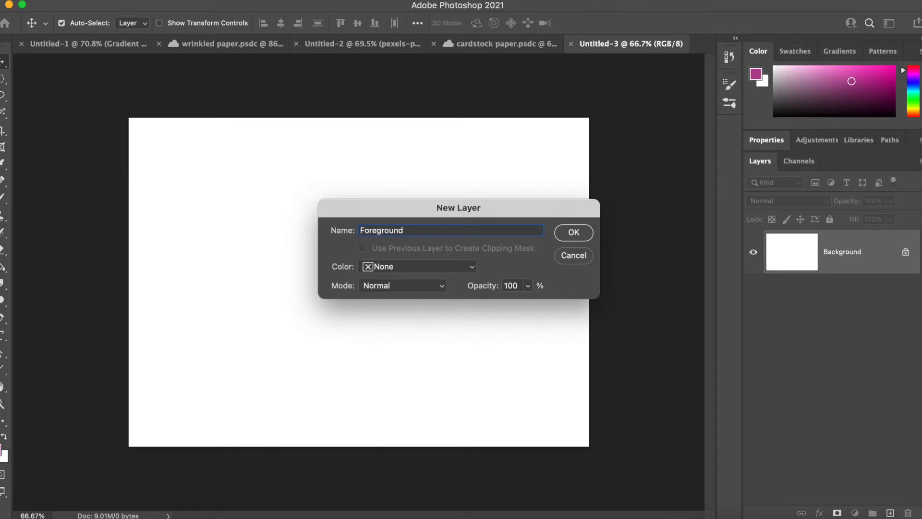
{"action": "key", "text": "Return"}
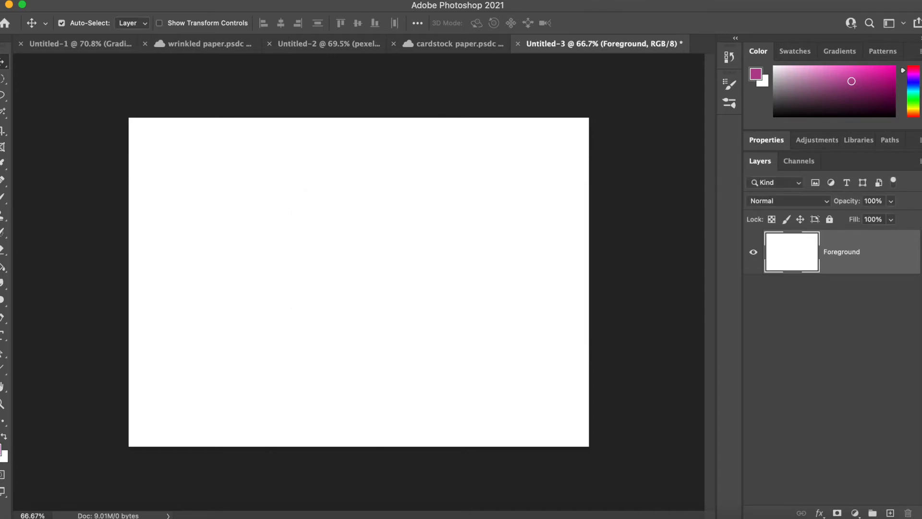
Step: Apply the paper pattern overlay (Linear Burn, 40% opacity) and a sage green Multiply color overlay at 100% opacity to the Foreground layer
{"action": "left_click", "coordinate": [821, 513]}
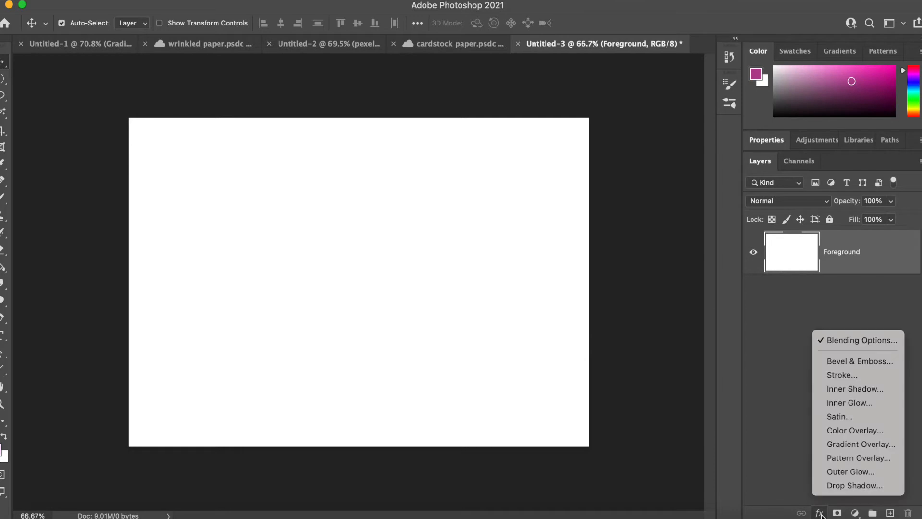
{"action": "left_click", "coordinate": [877, 339]}
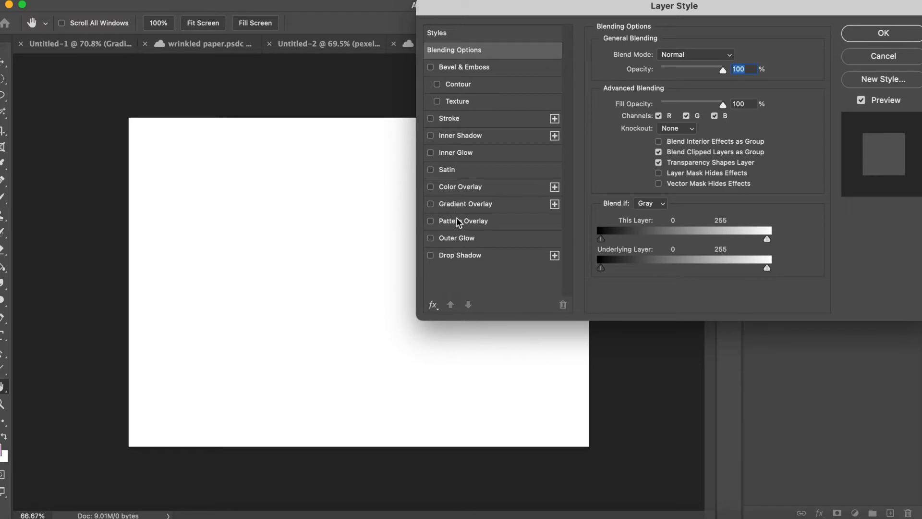
{"action": "left_click", "coordinate": [458, 221]}
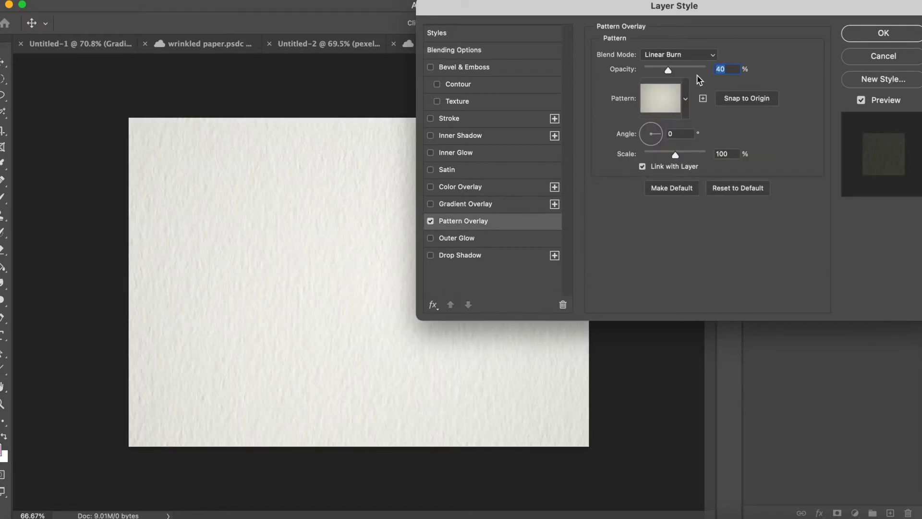
{"action": "left_click", "coordinate": [685, 99]}
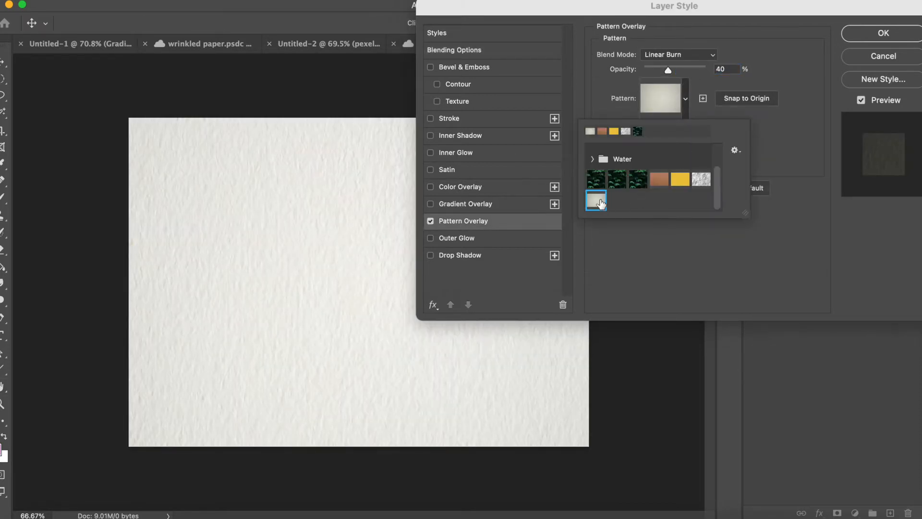
{"action": "left_click", "coordinate": [776, 139]}
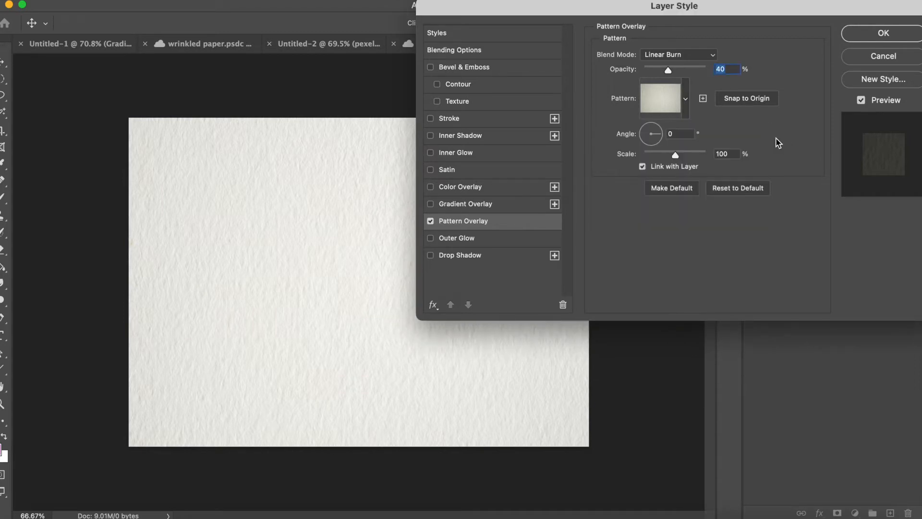
{"action": "left_click", "coordinate": [479, 188]}
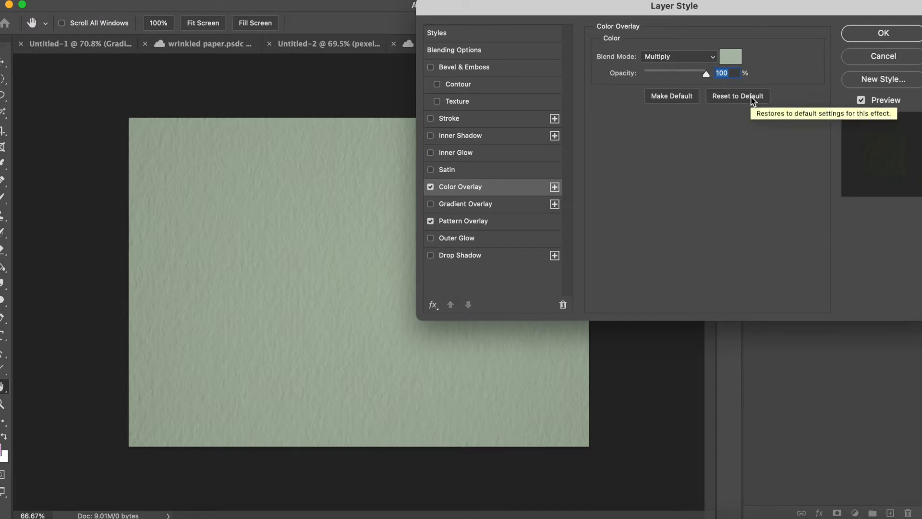
{"action": "left_click", "coordinate": [875, 34]}
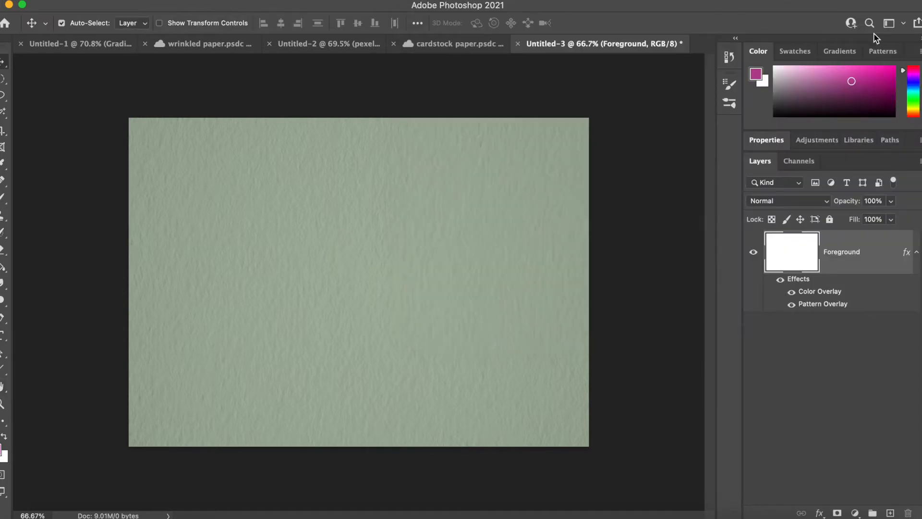
Step: Add a new layer with the two-line text "mental" and "health" in magenta Futura Bold, 95 pt, centre-aligned
{"action": "left_click", "coordinate": [889, 513]}
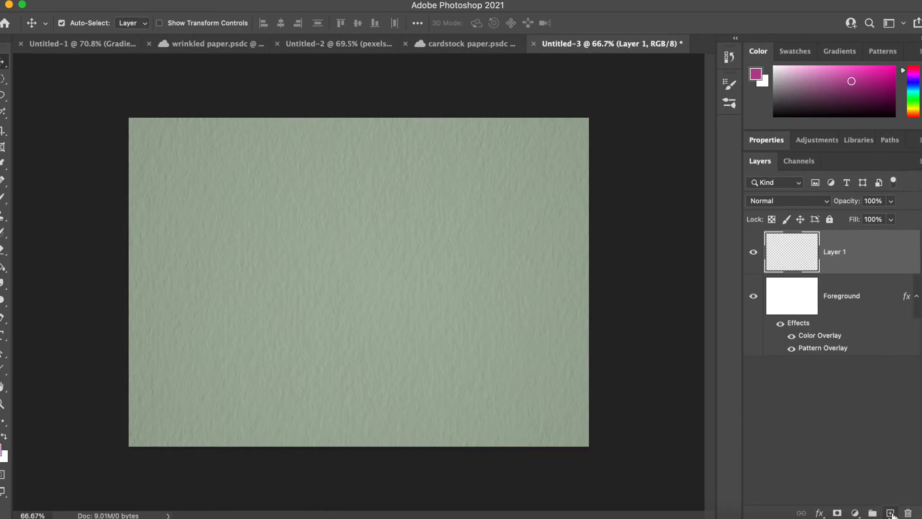
{"action": "left_click", "coordinate": [3, 335]}
{"action": "left_click", "coordinate": [278, 254]}
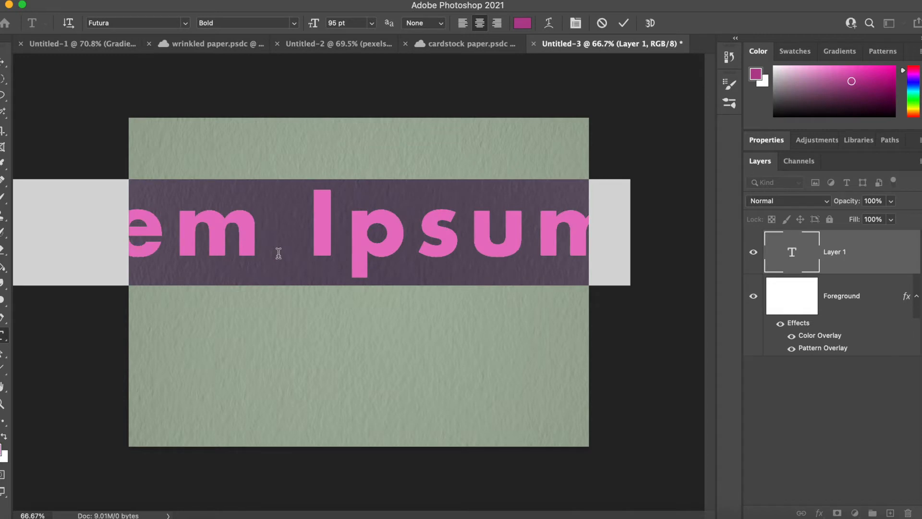
{"action": "type", "text": "mental"}
{"action": "key", "text": "Return"}
{"action": "type", "text": "heal"}
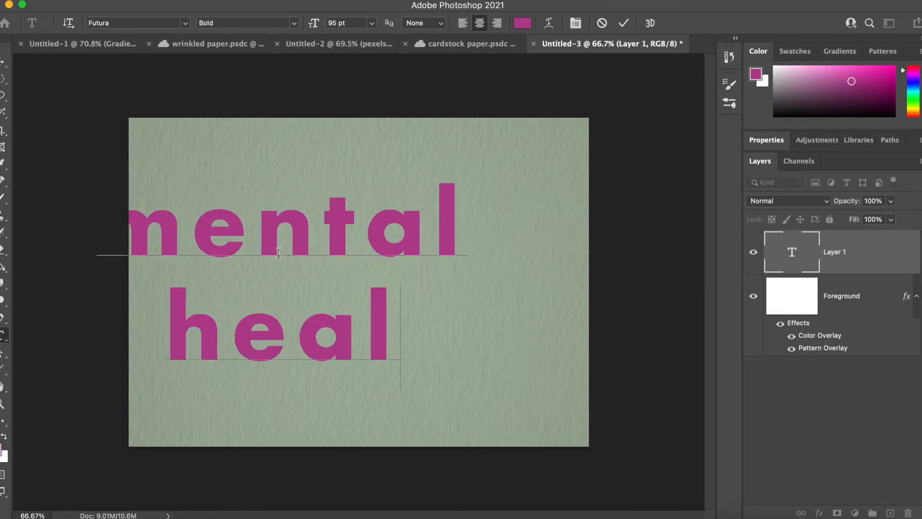
{"action": "type", "text": "th"}
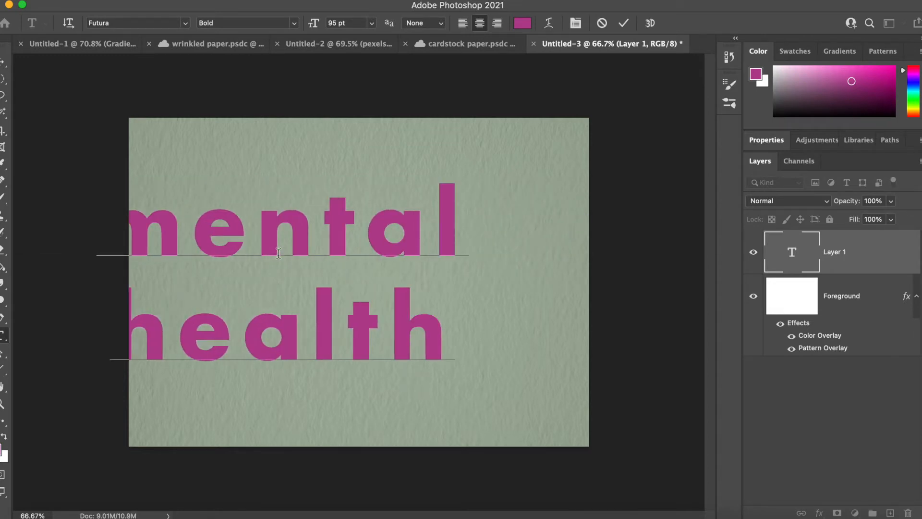
Step: Indent the word "health" with spaces so it is offset from "mental", and reposition the whole text within the canvas
{"action": "left_click", "coordinate": [1, 70]}
{"action": "left_click_drag", "start_coordinate": [330, 216], "coordinate": [411, 216]}
{"action": "key", "text": "t"}
{"action": "left_click", "coordinate": [194, 331]}
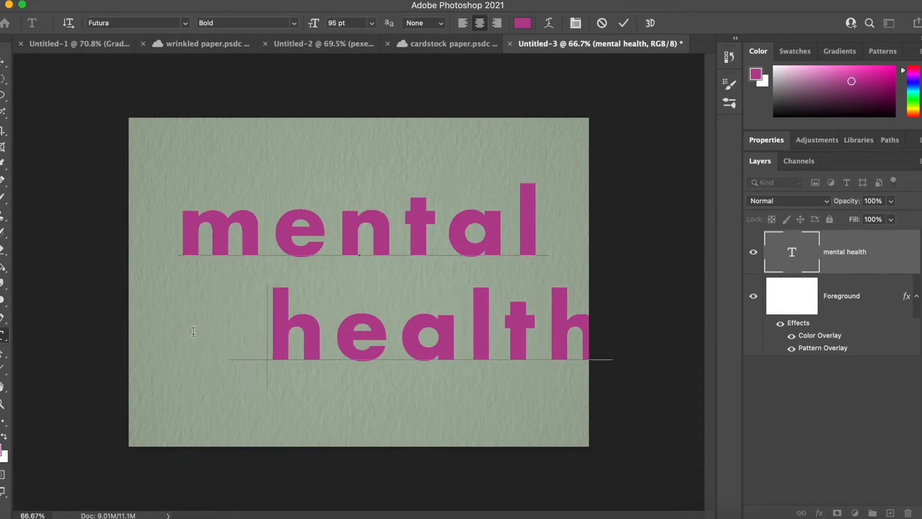
{"action": "key", "text": "BackSpace"}
{"action": "left_click", "coordinate": [1, 70]}
{"action": "left_click_drag", "start_coordinate": [536, 232], "coordinate": [498, 235]}
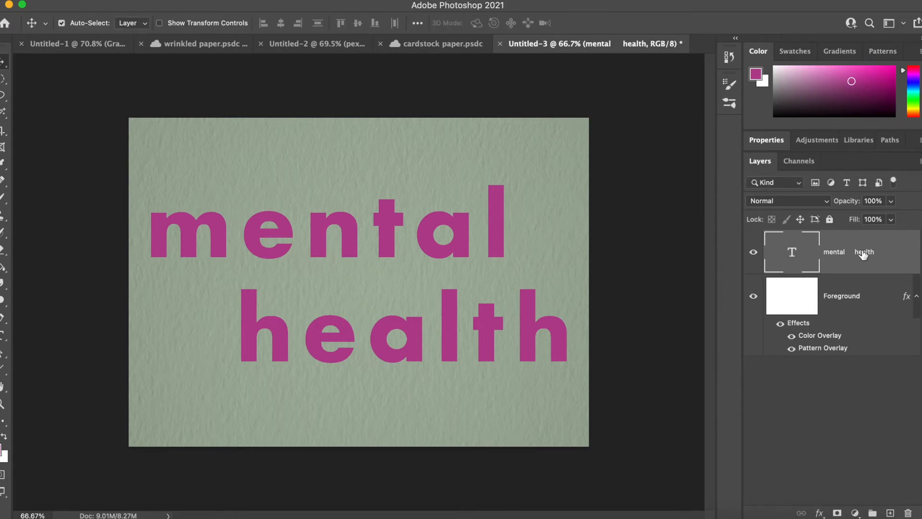
Step: Add a Multiply inner shadow to the text layer in dark plum 340722, with 60% opacity, 8 px distance and 15 px size
{"action": "left_click", "coordinate": [820, 513]}
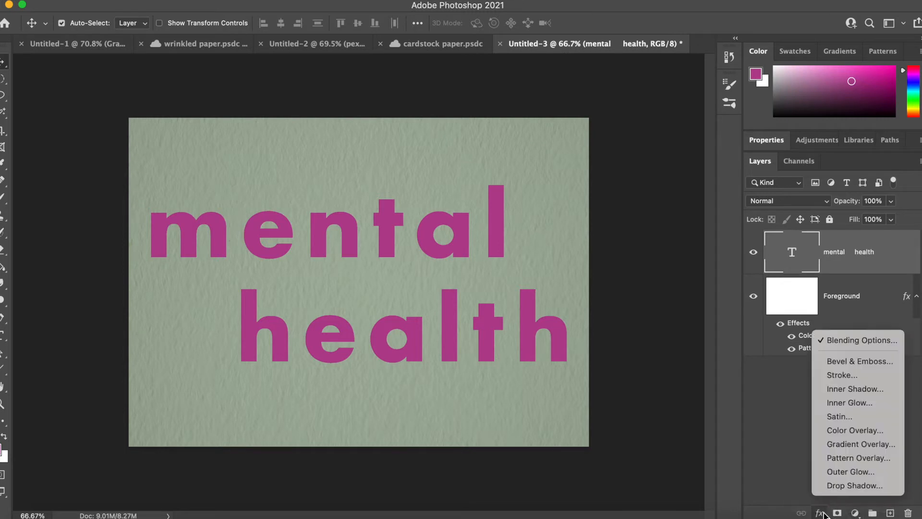
{"action": "left_click", "coordinate": [880, 341]}
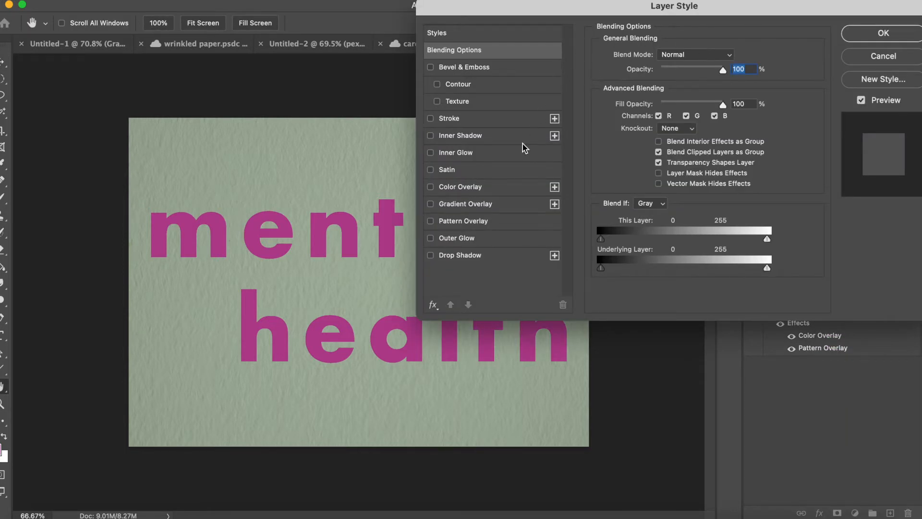
{"action": "left_click", "coordinate": [489, 140]}
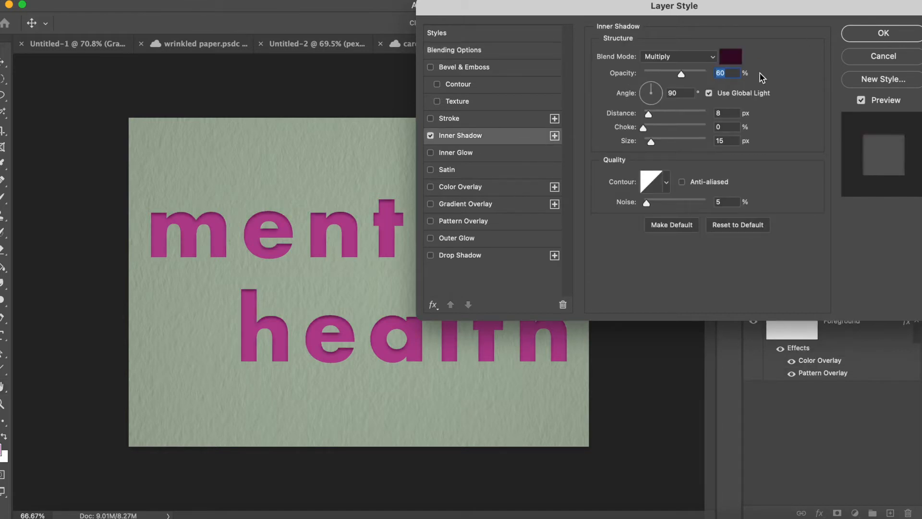
{"action": "left_click", "coordinate": [730, 56]}
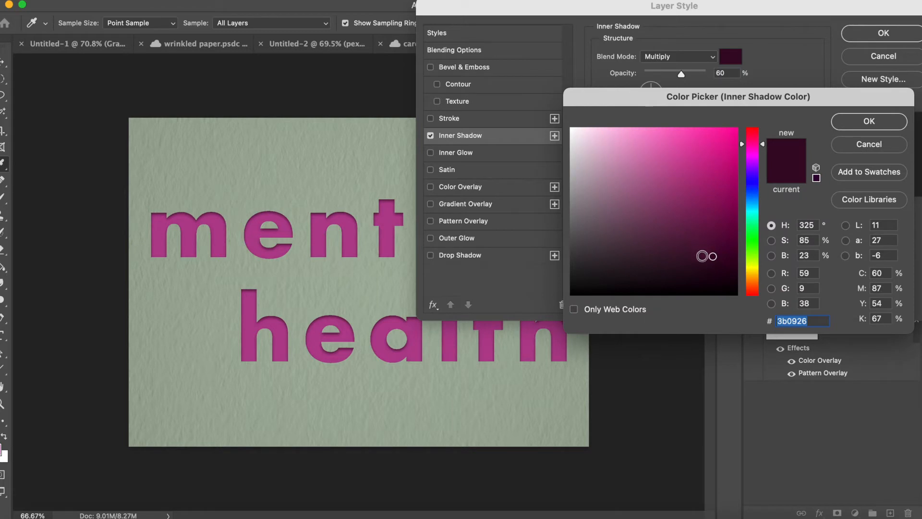
{"action": "left_click", "coordinate": [697, 254]}
{"action": "left_click", "coordinate": [698, 262]}
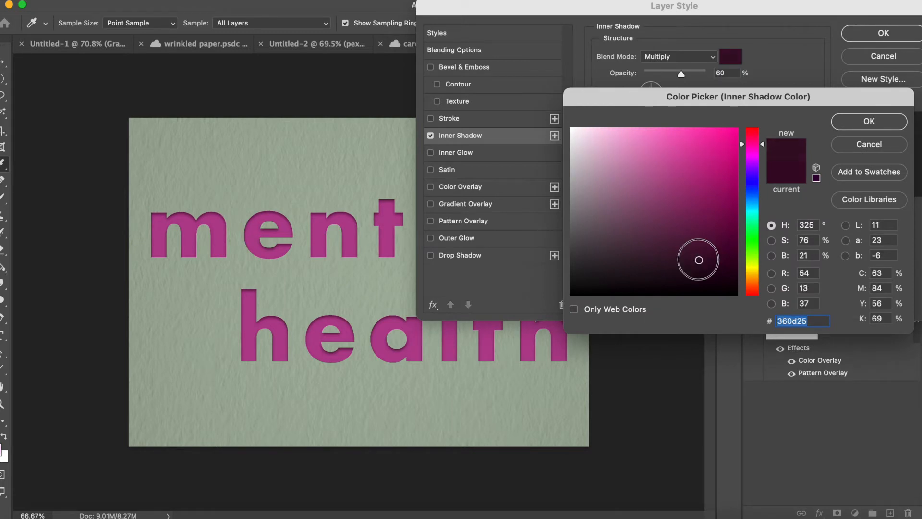
{"action": "left_click_drag", "start_coordinate": [715, 262], "coordinate": [714, 261]}
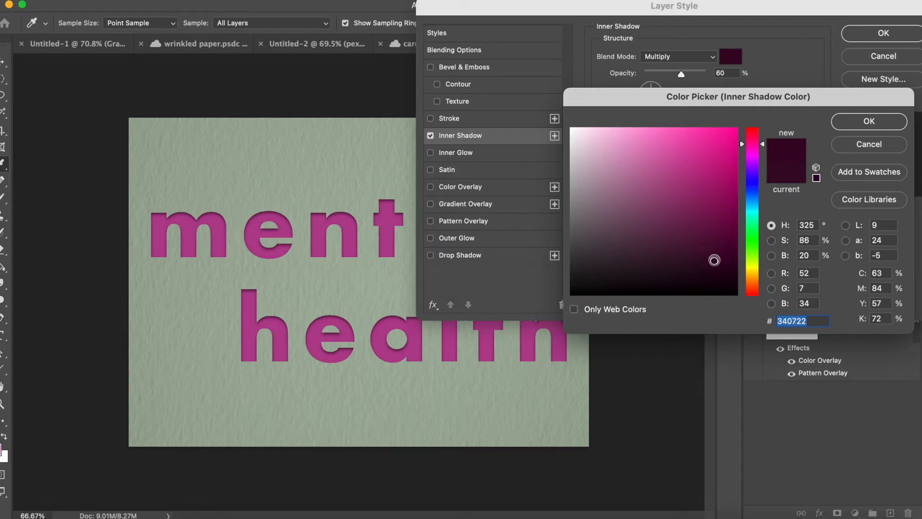
{"action": "left_click", "coordinate": [862, 124]}
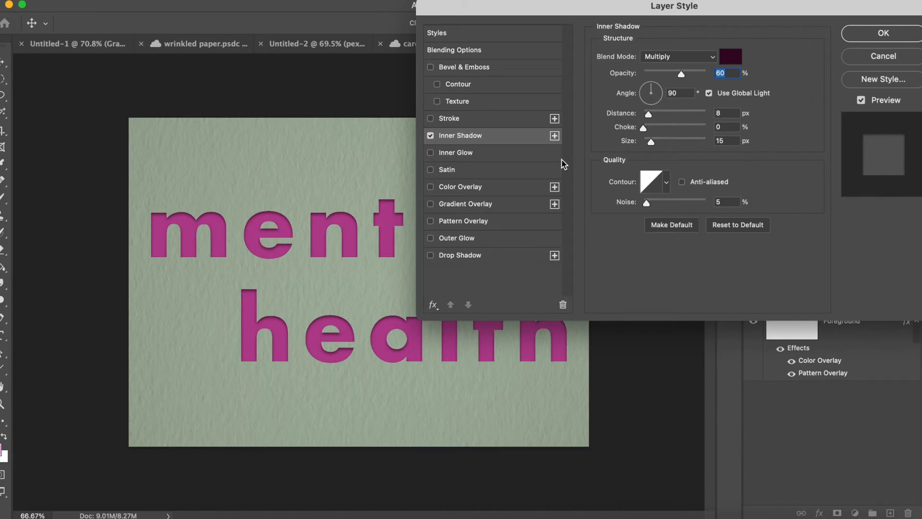
Step: Add the paper pattern overlay (Linear Burn, 40% opacity) and a white outer glow at 50% opacity and 3 px size to the text
{"action": "left_click", "coordinate": [455, 221]}
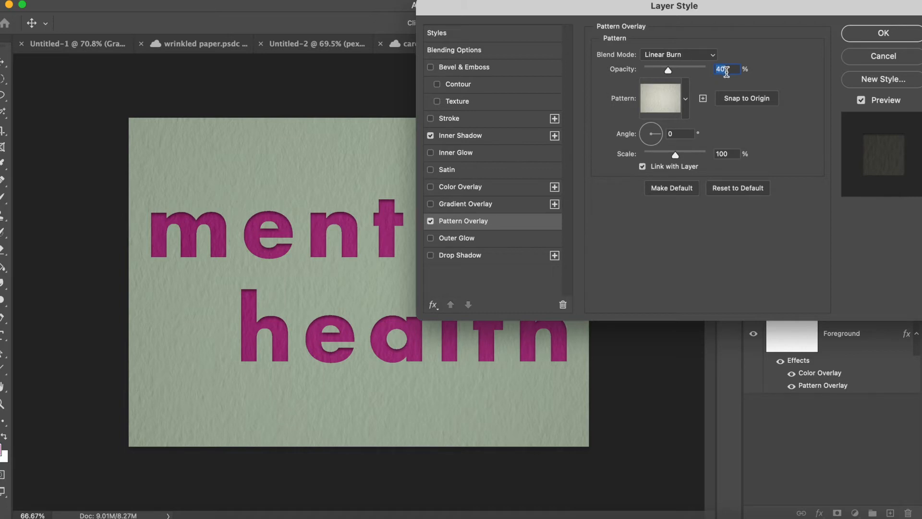
{"action": "left_click", "coordinate": [687, 101]}
{"action": "left_click", "coordinate": [687, 103]}
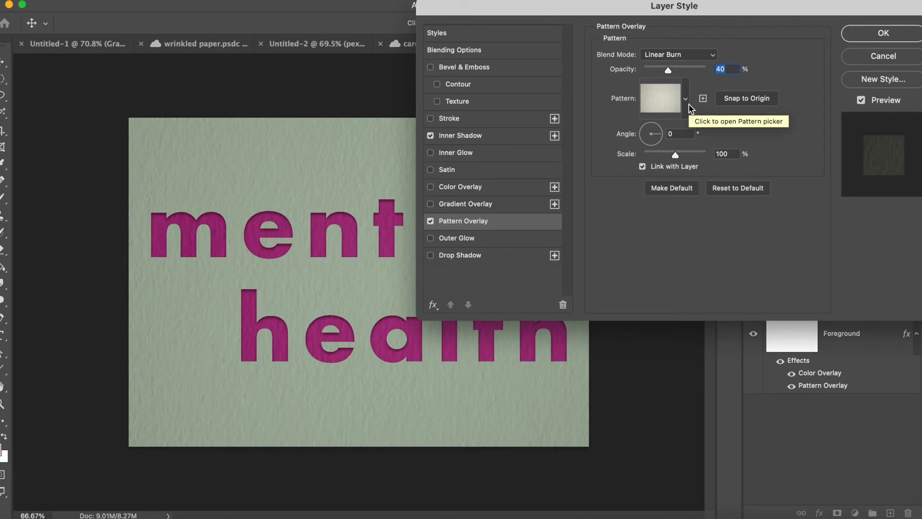
{"action": "left_click", "coordinate": [476, 238]}
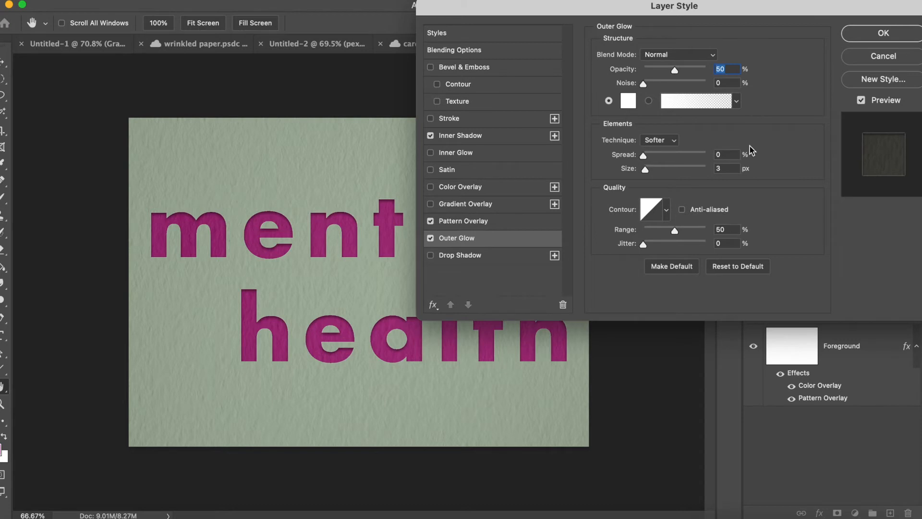
Step: Enable Bevel & Emboss on the text layer and set its style to Outer Bevel
{"action": "left_click", "coordinate": [521, 67]}
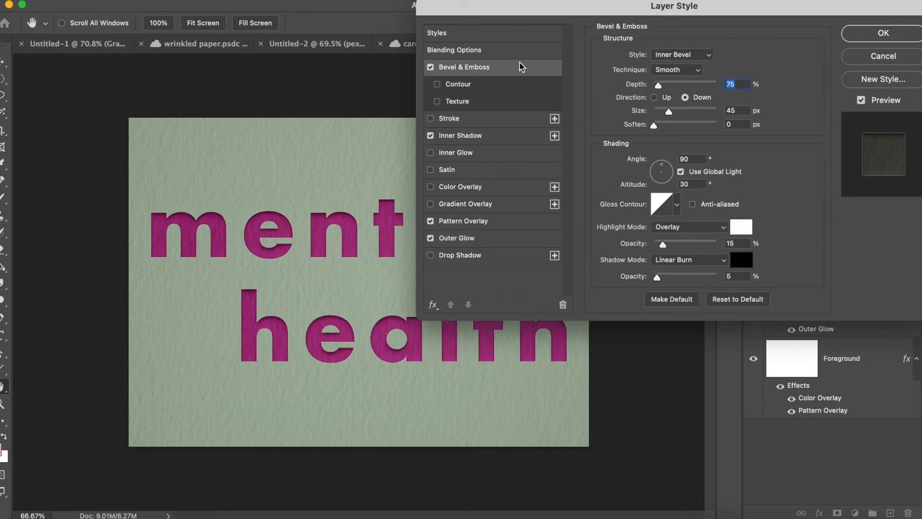
{"action": "left_click", "coordinate": [697, 55]}
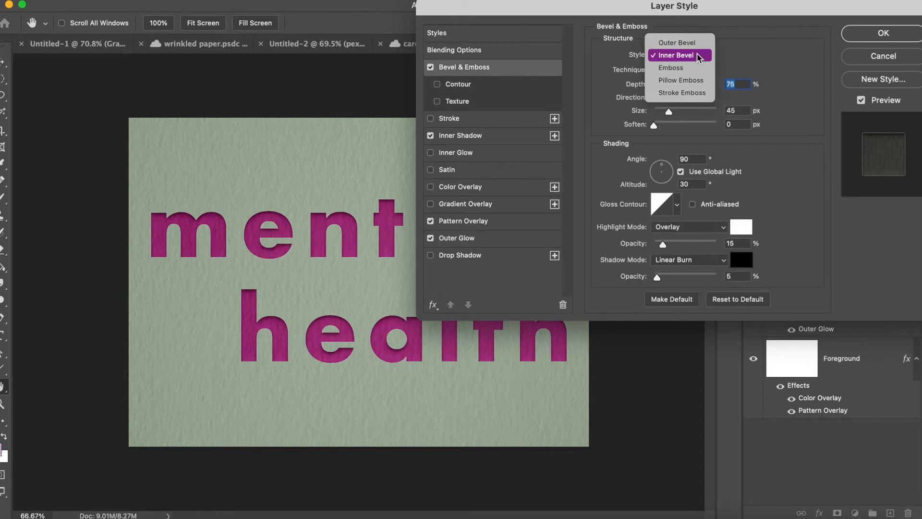
{"action": "left_click", "coordinate": [699, 42]}
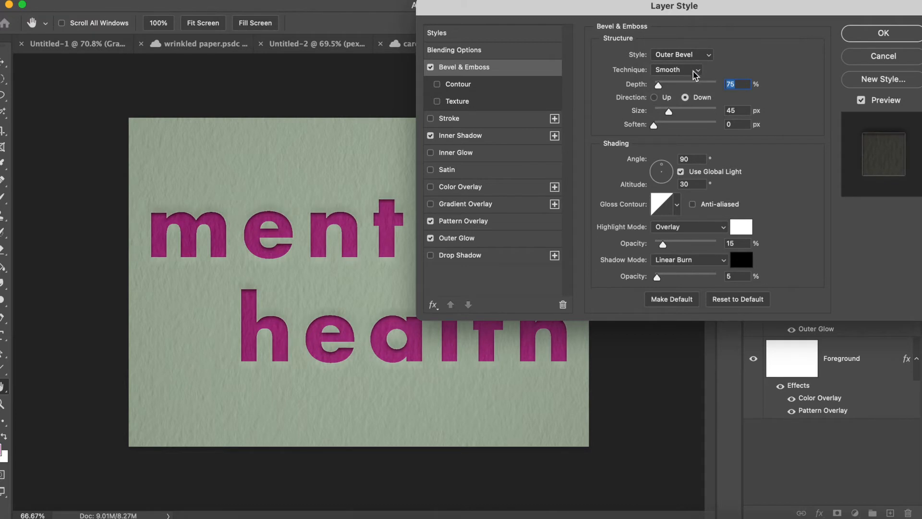
Step: Set the text's Outer Bevel direction to Up with a highlight opacity of 24%, and apply the layer style
{"action": "left_click", "coordinate": [669, 97]}
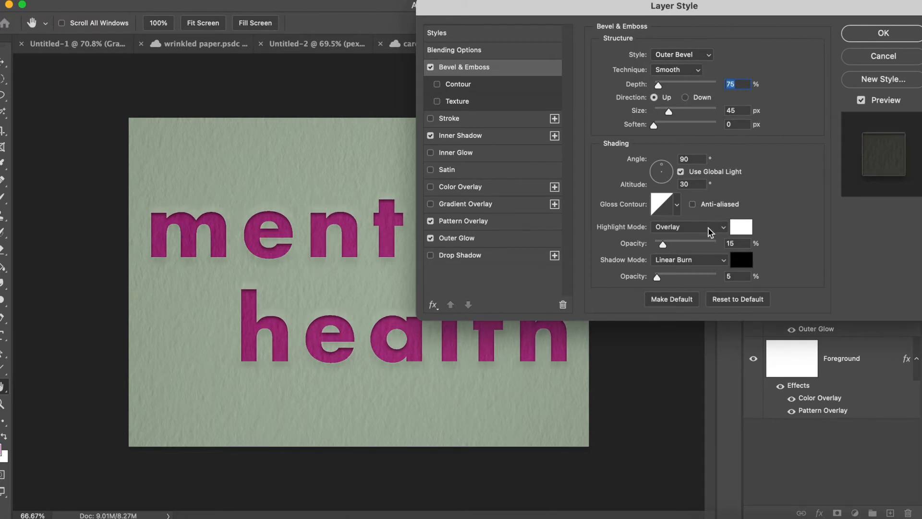
{"action": "double_click", "coordinate": [730, 243]}
{"action": "type", "text": "24"}
{"action": "left_click", "coordinate": [906, 35]}
Step: Create a new layer above the text and lasso two freehand blobs, over "me" in "mental" and across "alth" in "health"
{"action": "left_click", "coordinate": [893, 512]}
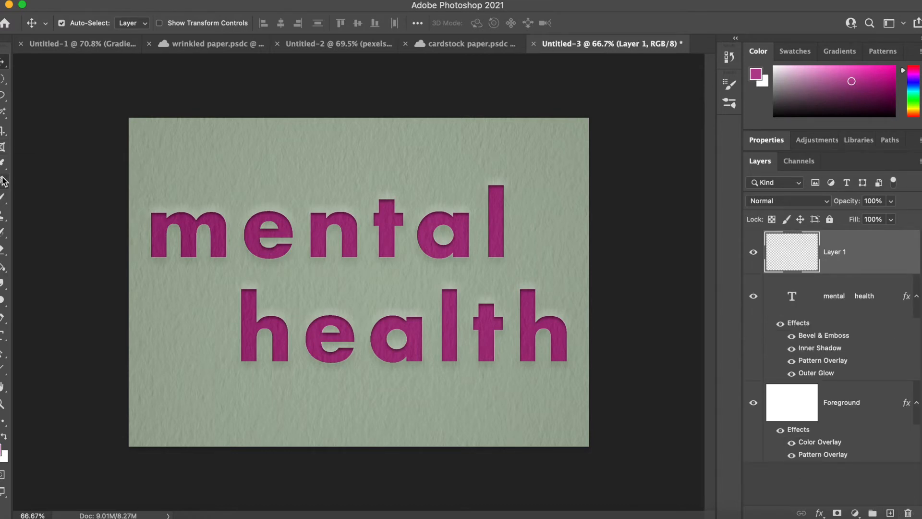
{"action": "left_click", "coordinate": [3, 95]}
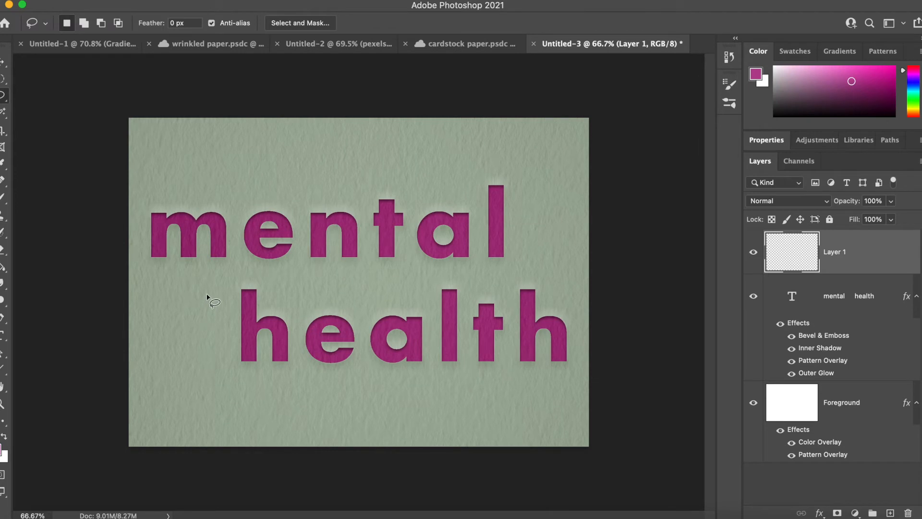
{"action": "mouse_move", "coordinate": [133, 224]}
{"action": "left_mouse_down"}
{"action": "mouse_move", "coordinate": [200, 224]}
{"action": "mouse_move", "coordinate": [216, 235]}
{"action": "mouse_move", "coordinate": [249, 231]}
{"action": "mouse_move", "coordinate": [251, 176]}
{"action": "mouse_move", "coordinate": [158, 189]}
{"action": "mouse_move", "coordinate": [134, 223]}
{"action": "left_mouse_up"}
{"action": "key", "text": "shift"}
{"action": "mouse_move", "coordinate": [366, 305]}
{"action": "left_mouse_down"}
{"action": "mouse_move", "coordinate": [375, 323]}
{"action": "mouse_move", "coordinate": [396, 329]}
{"action": "mouse_move", "coordinate": [449, 311]}
{"action": "mouse_move", "coordinate": [480, 323]}
{"action": "mouse_move", "coordinate": [518, 317]}
{"action": "mouse_move", "coordinate": [515, 258]}
{"action": "mouse_move", "coordinate": [377, 301]}
{"action": "left_mouse_up"}
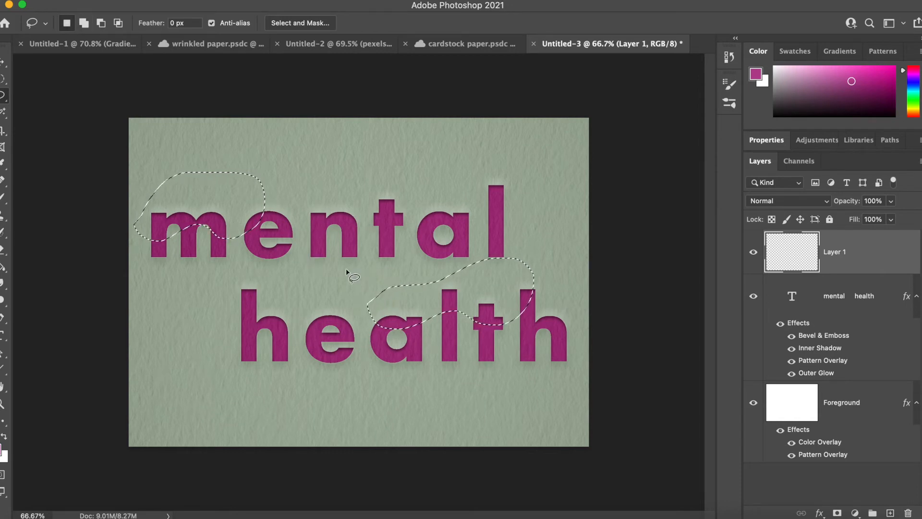
Step: Fill the two lassoed shapes on Layer 1 with light pink f7a8cd and deselect them
{"action": "key", "text": "shift+BackSpace"}
{"action": "left_click", "coordinate": [489, 185]}
{"action": "left_click", "coordinate": [488, 186]}
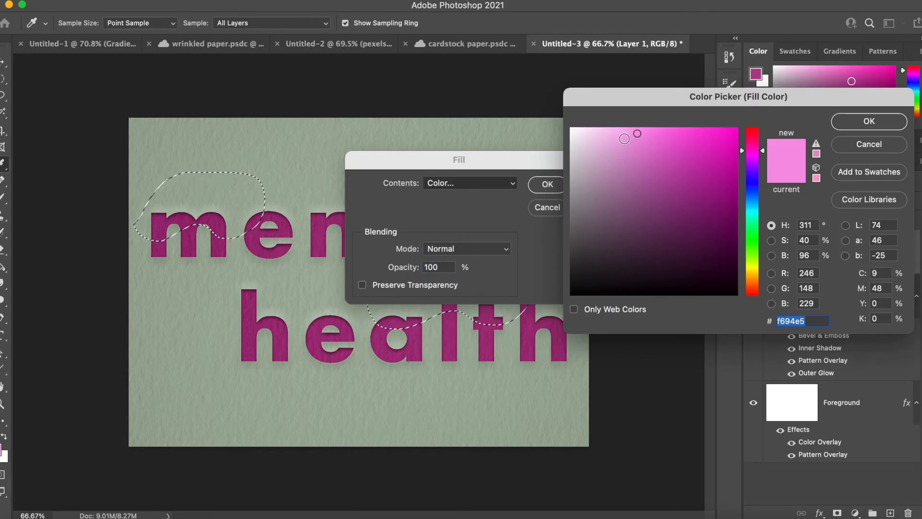
{"action": "left_click", "coordinate": [752, 141]}
{"action": "left_click", "coordinate": [624, 132]}
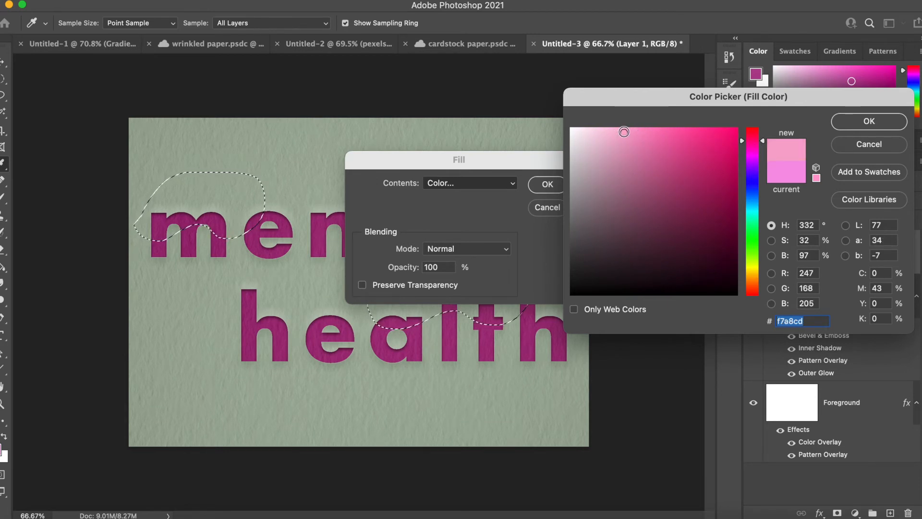
{"action": "left_click", "coordinate": [853, 122]}
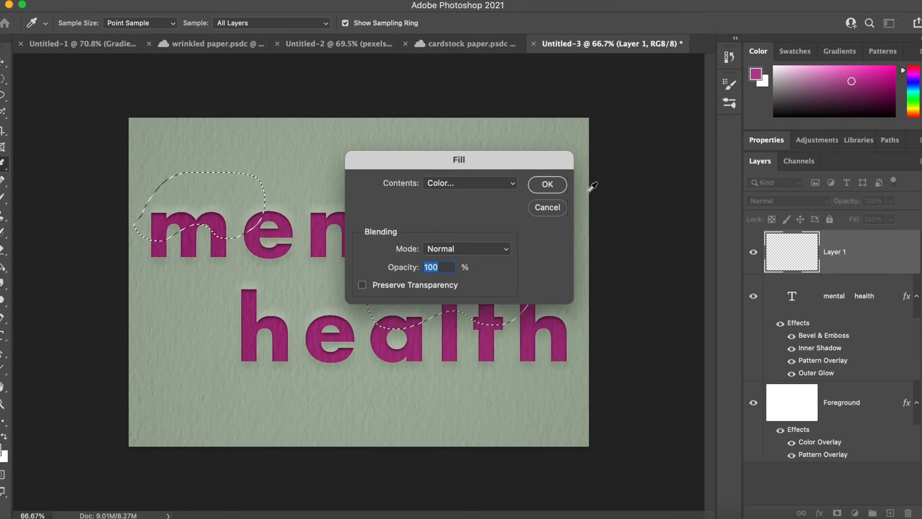
{"action": "key", "text": "Return"}
{"action": "key", "text": "l"}
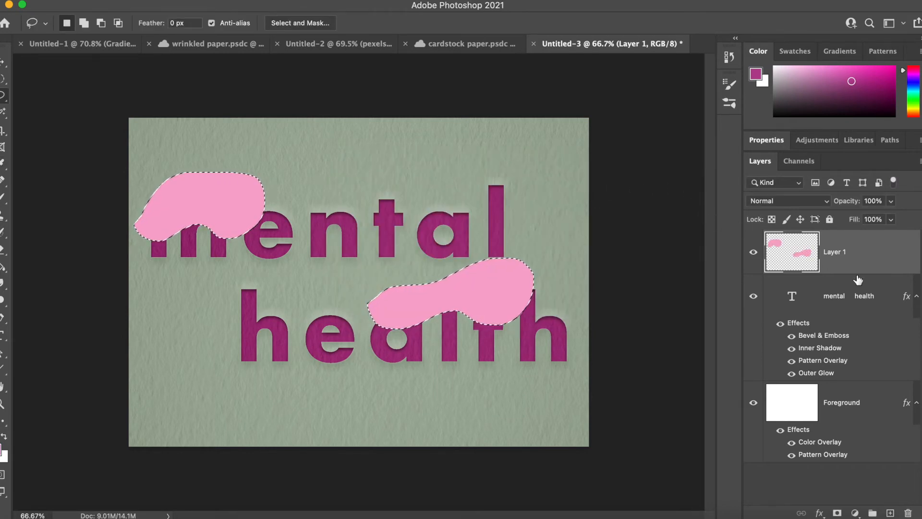
{"action": "key", "text": "super+d"}
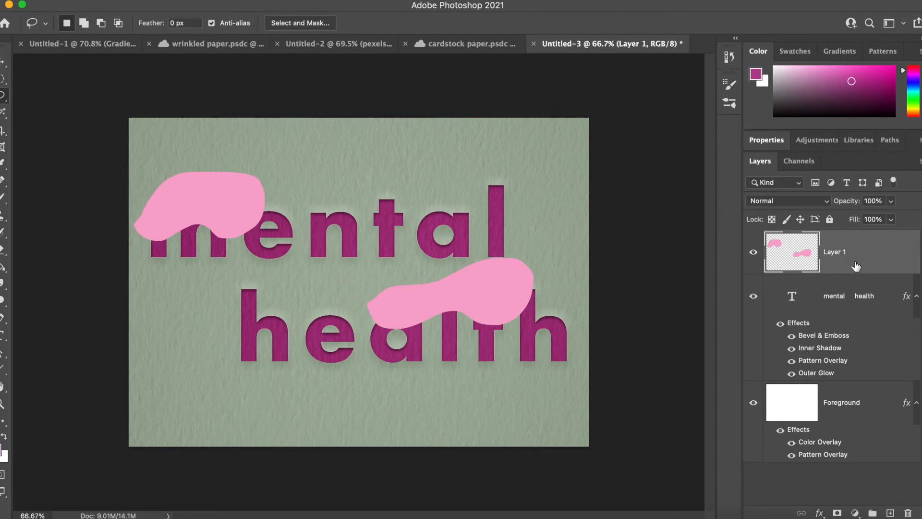
Step: Clip Layer 1 to the text layer with a clipping mask so the pink shapes stay inside the letters
{"action": "right_click", "coordinate": [856, 265]}
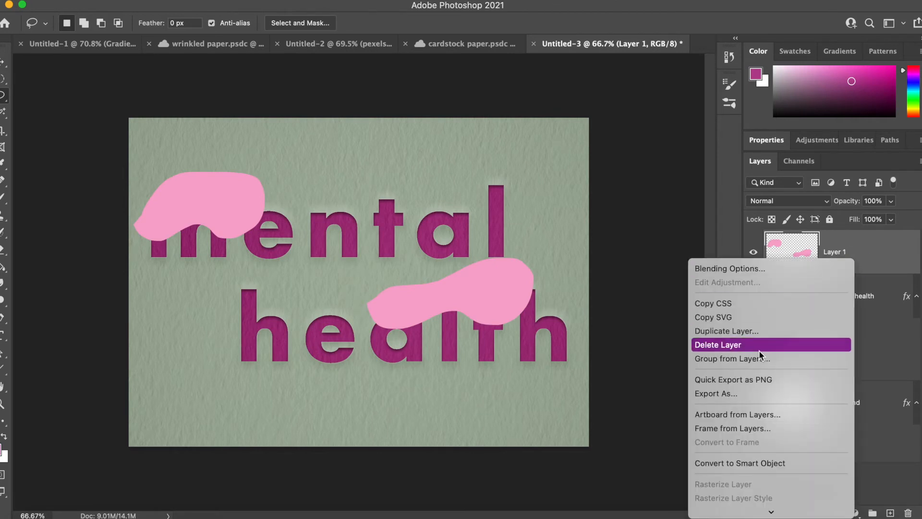
{"action": "scroll", "coordinate": [759, 351], "scroll_direction": "down", "scroll_amount": 5}
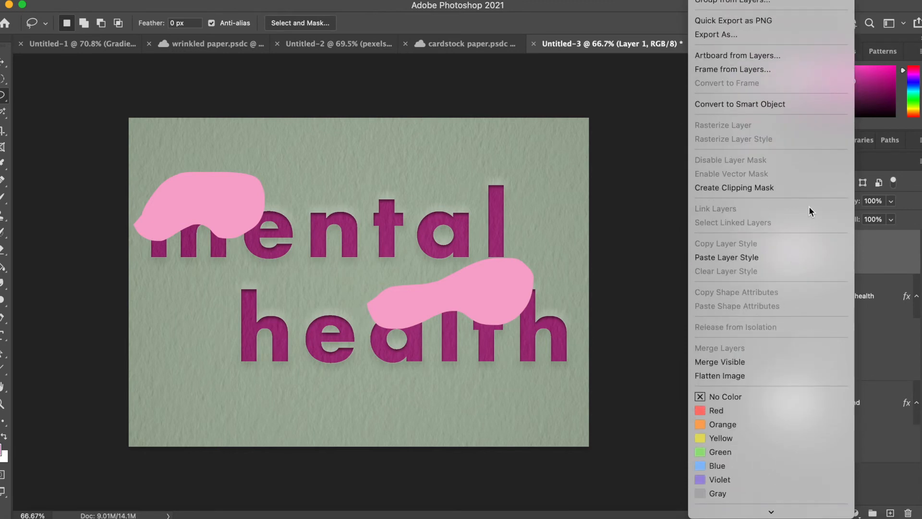
{"action": "left_click", "coordinate": [813, 188]}
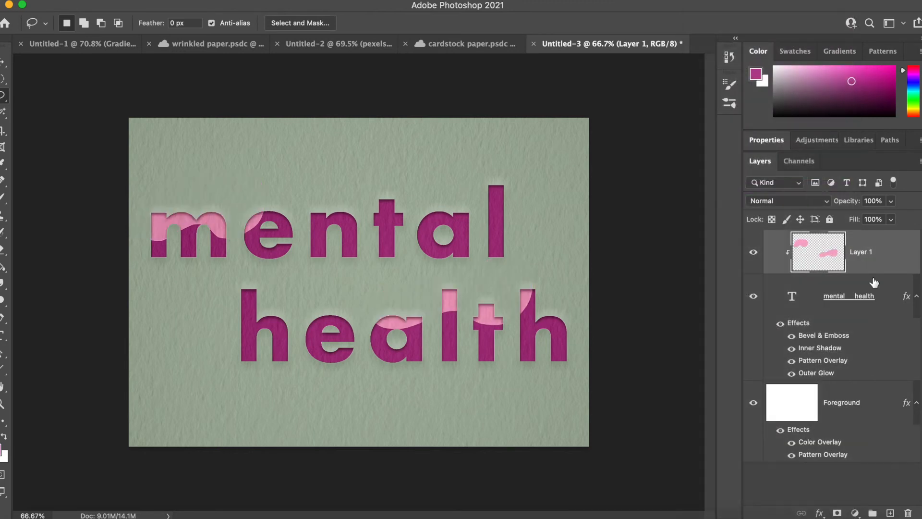
Step: Add an Inner Bevel to Layer 1 with direction Down and an Overlay highlight at 15% opacity
{"action": "left_click", "coordinate": [820, 513]}
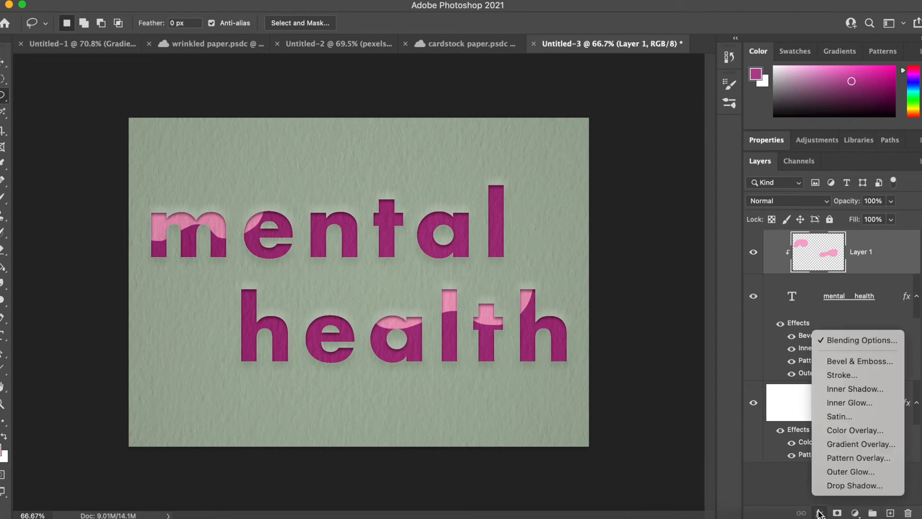
{"action": "left_click", "coordinate": [882, 340]}
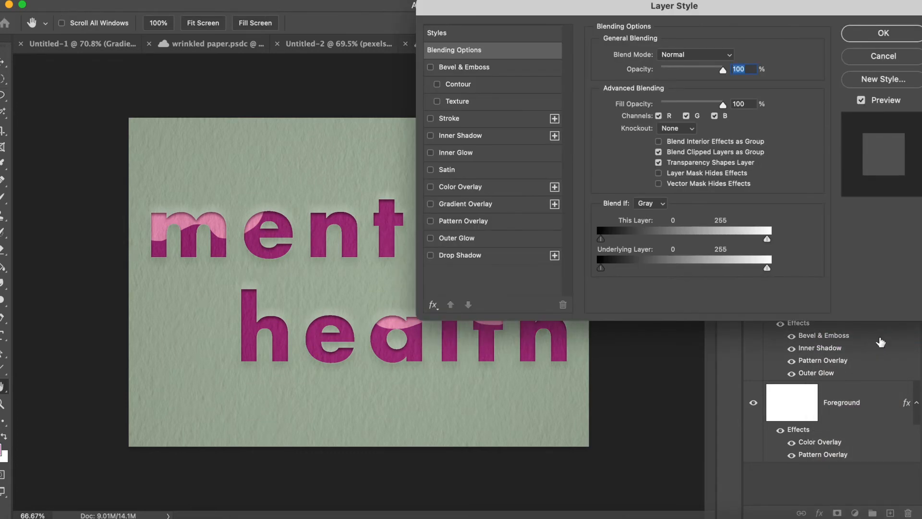
{"action": "left_click", "coordinate": [531, 68]}
{"action": "left_click", "coordinate": [681, 55]}
{"action": "left_click", "coordinate": [673, 80]}
{"action": "left_click", "coordinate": [686, 98]}
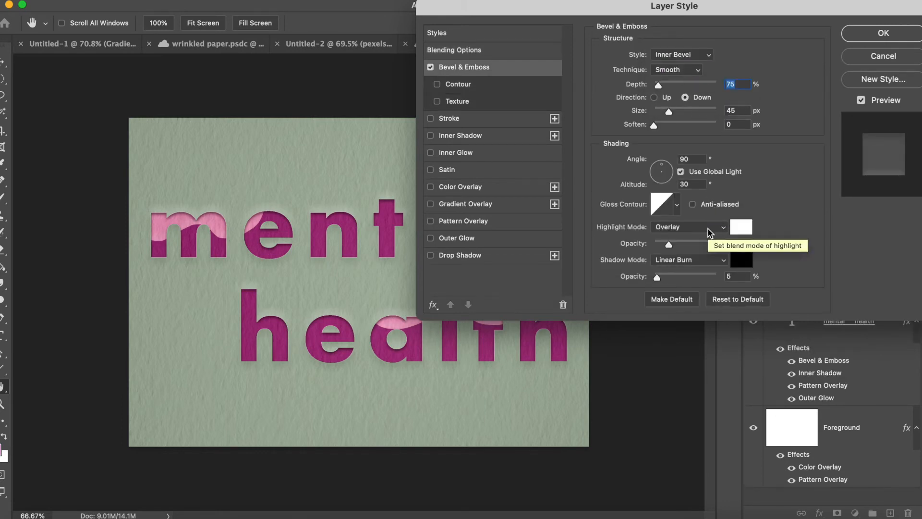
{"action": "left_click_drag", "start_coordinate": [668, 244], "coordinate": [663, 244]}
{"action": "double_click", "coordinate": [734, 243]}
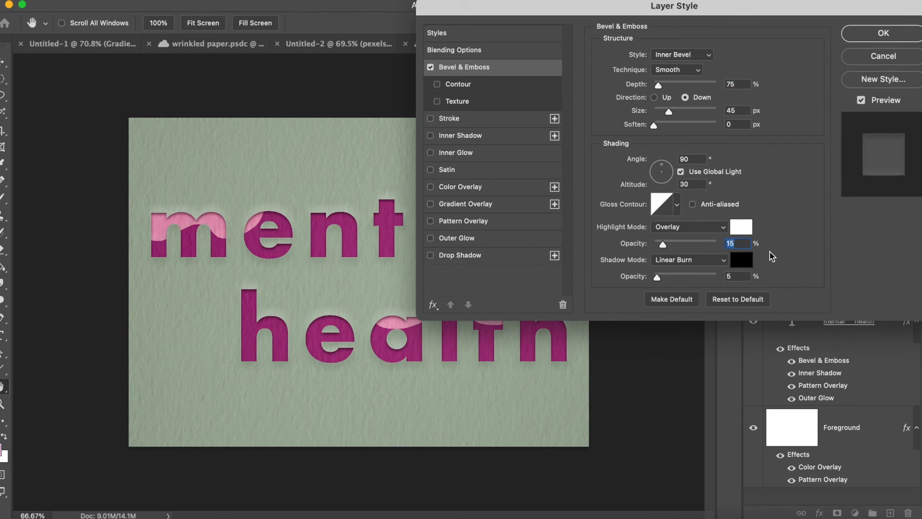
Step: Enable a white inner glow and a Multiply drop shadow in dark plum 3f0f30 on Layer 1, and apply the style
{"action": "left_click", "coordinate": [473, 153]}
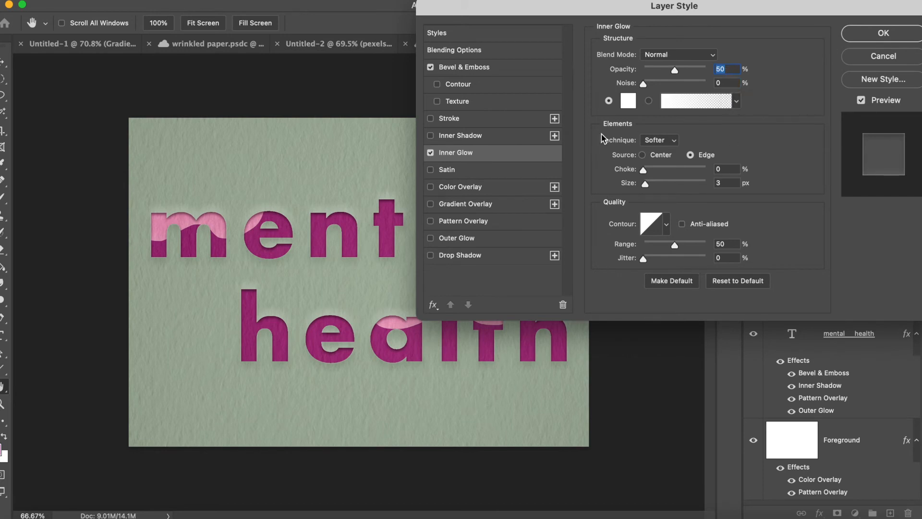
{"action": "left_click", "coordinate": [496, 261]}
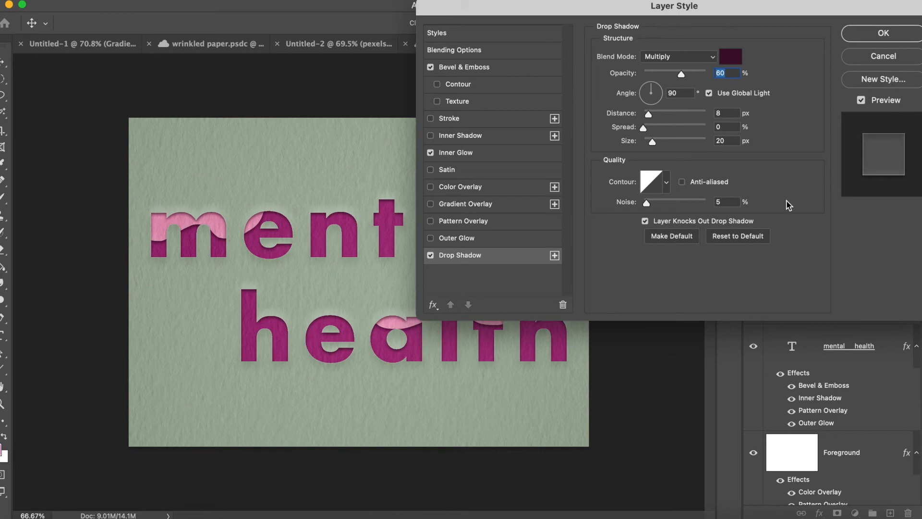
{"action": "left_click", "coordinate": [730, 57]}
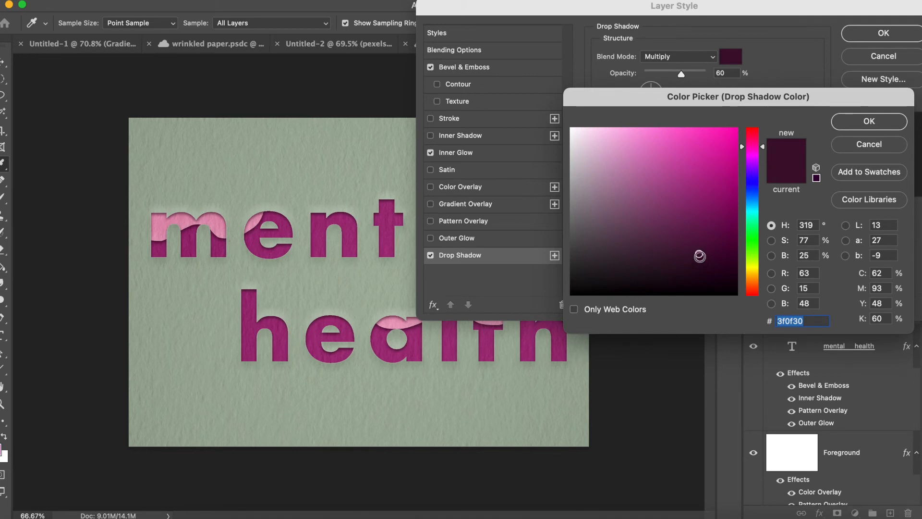
{"action": "left_click", "coordinate": [699, 255]}
{"action": "left_click", "coordinate": [843, 122]}
{"action": "key", "text": "Return"}
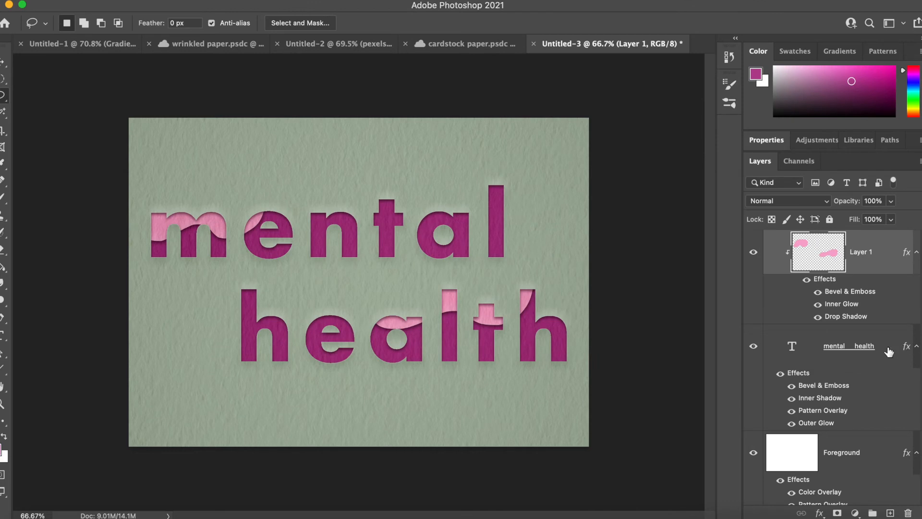
Step: Create a new layer and lasso two freehand shapes, across "hea" in "health" and over "nta" in "mental"
{"action": "left_click", "coordinate": [890, 513]}
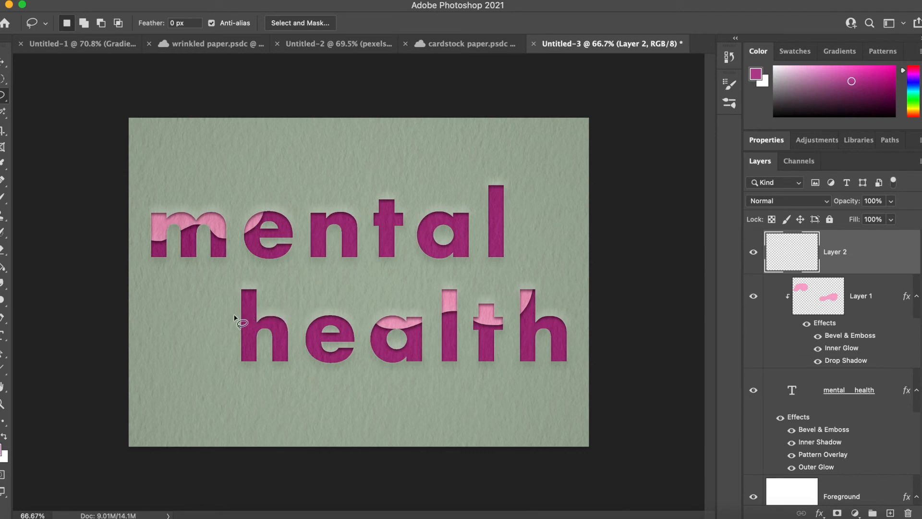
{"action": "mouse_move", "coordinate": [232, 320]}
{"action": "left_mouse_down"}
{"action": "mouse_move", "coordinate": [298, 305]}
{"action": "mouse_move", "coordinate": [348, 390]}
{"action": "mouse_move", "coordinate": [307, 323]}
{"action": "mouse_move", "coordinate": [227, 324]}
{"action": "left_mouse_up"}
{"action": "key", "text": "shift"}
{"action": "mouse_move", "coordinate": [356, 181]}
{"action": "left_mouse_down"}
{"action": "mouse_move", "coordinate": [413, 192]}
{"action": "mouse_move", "coordinate": [358, 182]}
{"action": "left_mouse_up"}
Step: Fill the shapes on Layer 2 with pink e5589a, and move the layer between Layer 1 and the text so it is clipped to the letters
{"action": "key", "text": "shift+BackSpace"}
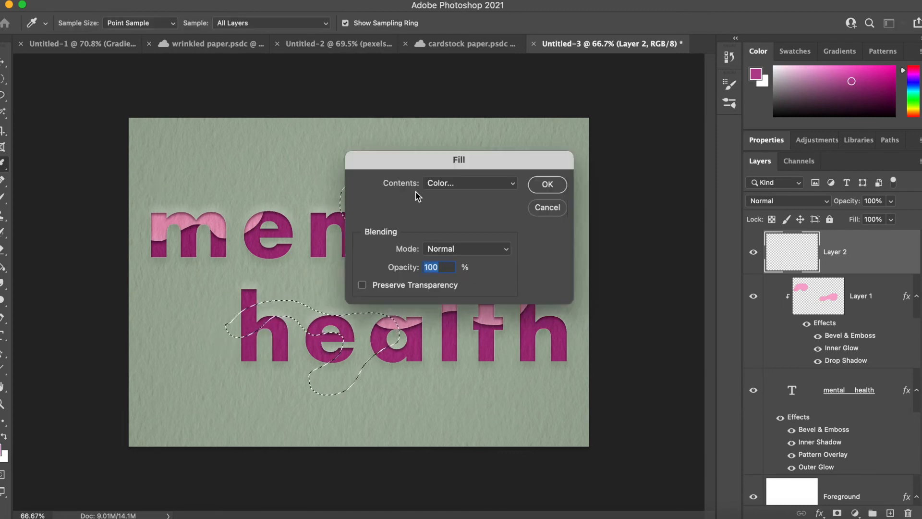
{"action": "left_click", "coordinate": [504, 189]}
{"action": "left_click", "coordinate": [507, 184]}
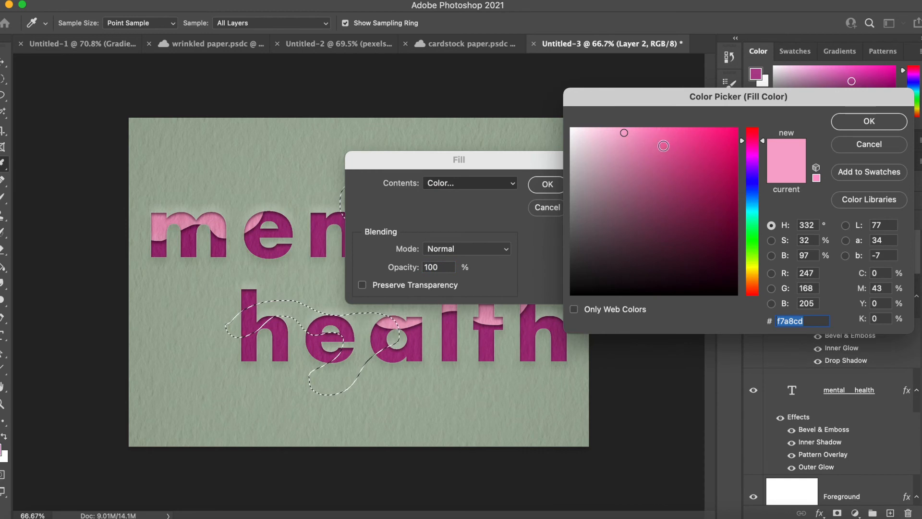
{"action": "left_click", "coordinate": [674, 144]}
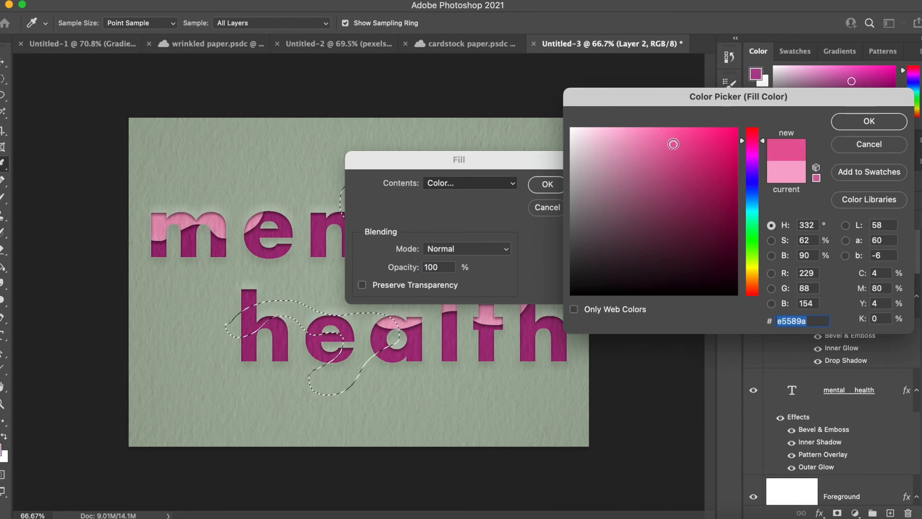
{"action": "left_click", "coordinate": [869, 123]}
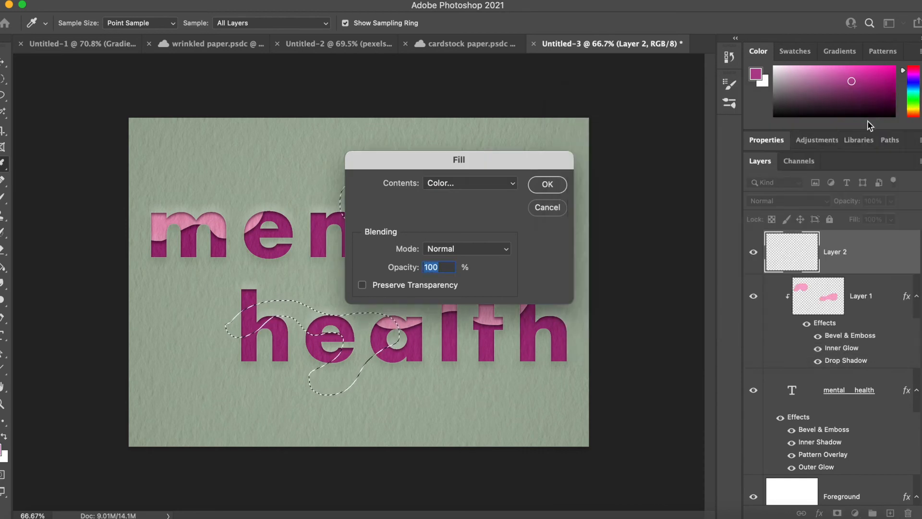
{"action": "left_click", "coordinate": [560, 184]}
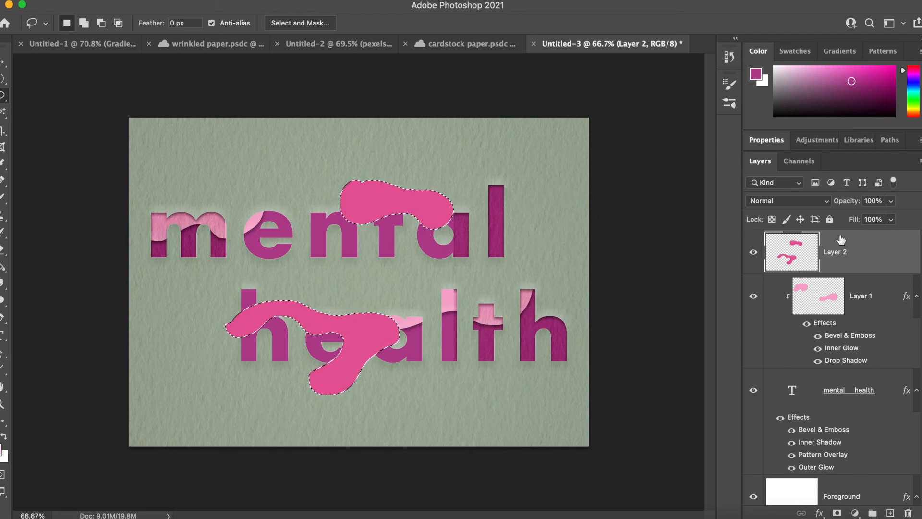
{"action": "left_click_drag", "start_coordinate": [860, 255], "coordinate": [843, 344]}
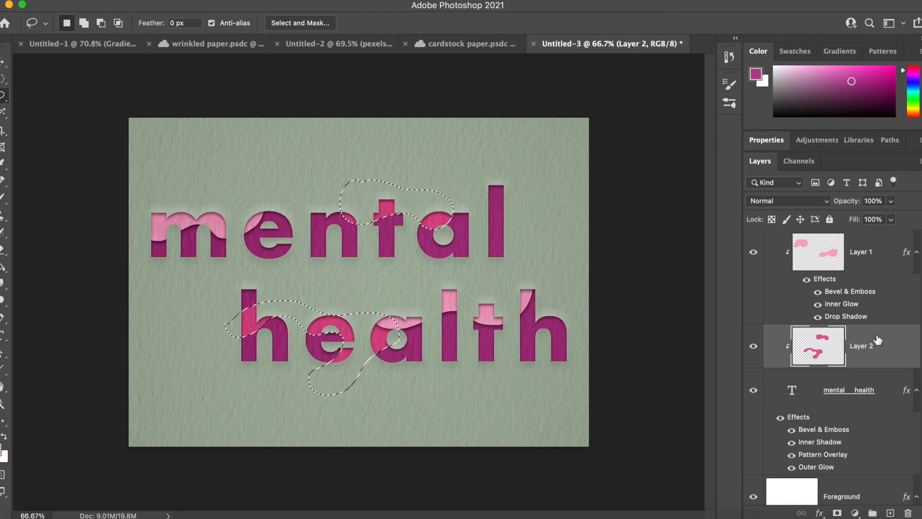
{"action": "key", "text": "super+d"}
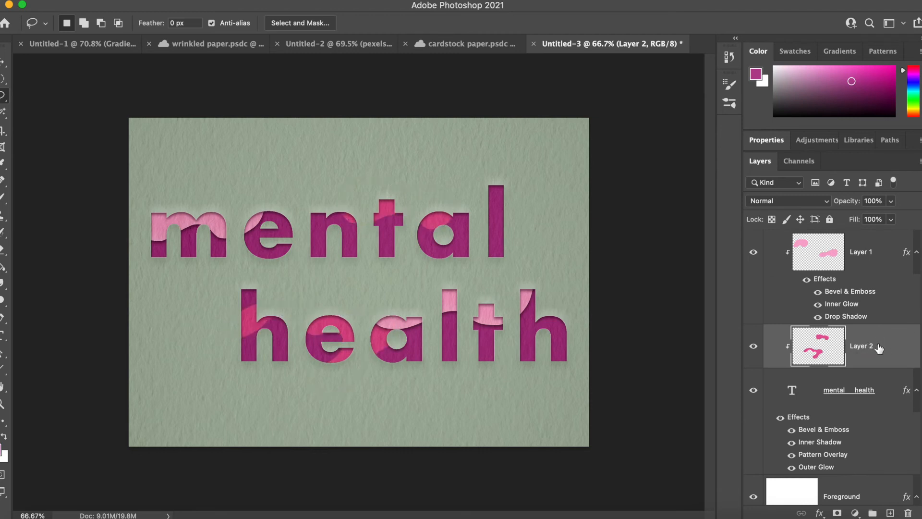
Step: Copy the layer style from Layer 1 and paste it onto Layer 2
{"action": "left_click", "coordinate": [776, 309]}
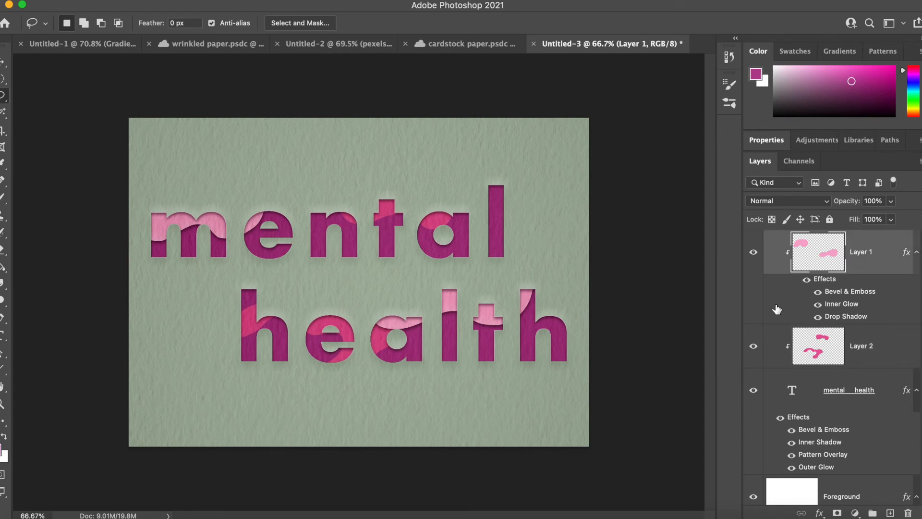
{"action": "right_click", "coordinate": [800, 302]}
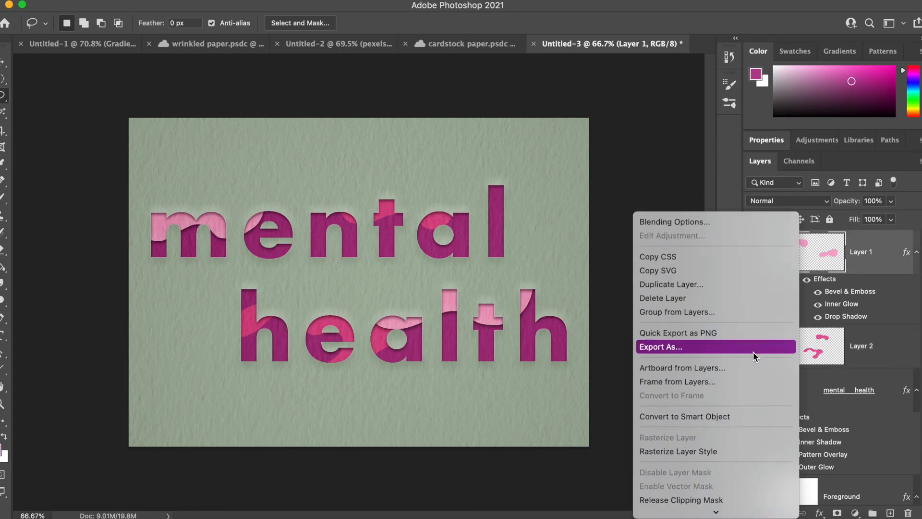
{"action": "scroll", "coordinate": [753, 352], "scroll_direction": "down", "scroll_amount": 2}
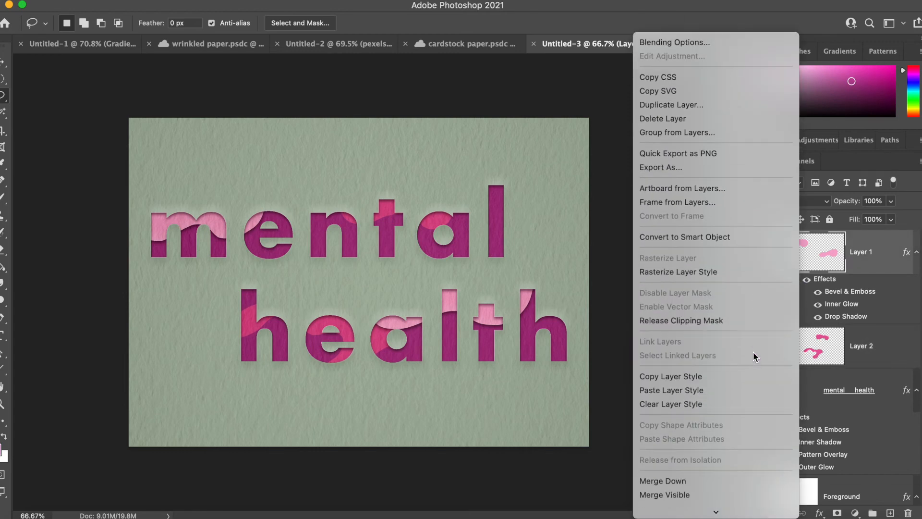
{"action": "left_click", "coordinate": [739, 376]}
{"action": "left_click", "coordinate": [884, 356]}
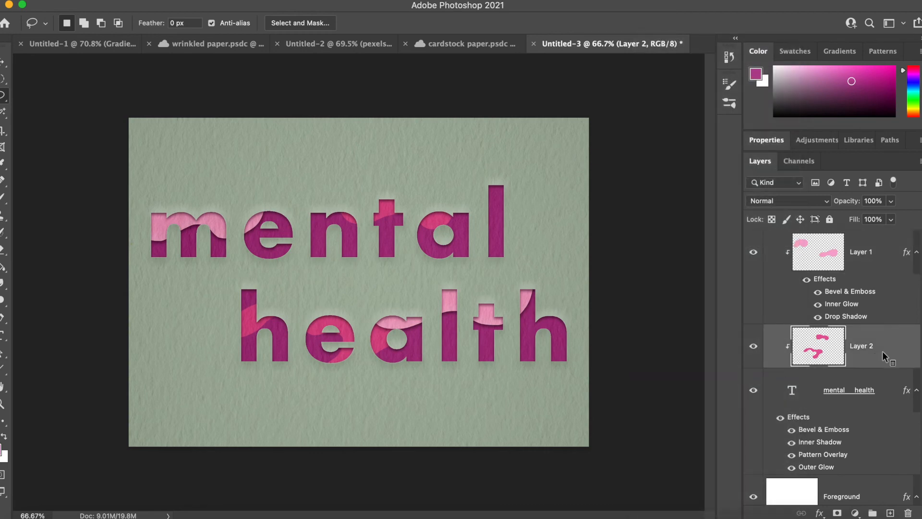
{"action": "right_click", "coordinate": [883, 352]}
{"action": "scroll", "coordinate": [834, 396], "scroll_direction": "down", "scroll_amount": 5}
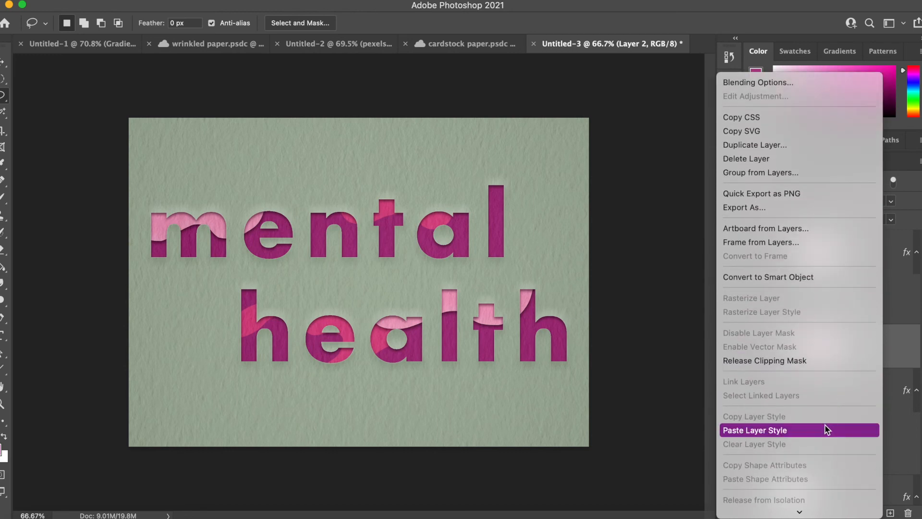
{"action": "left_click", "coordinate": [827, 429]}
Step: Create a clipped layer below Layer 2 and lasso two freehand shapes spanning both words, one near "he" and one near "lth" in "health"
{"action": "left_click", "coordinate": [891, 513]}
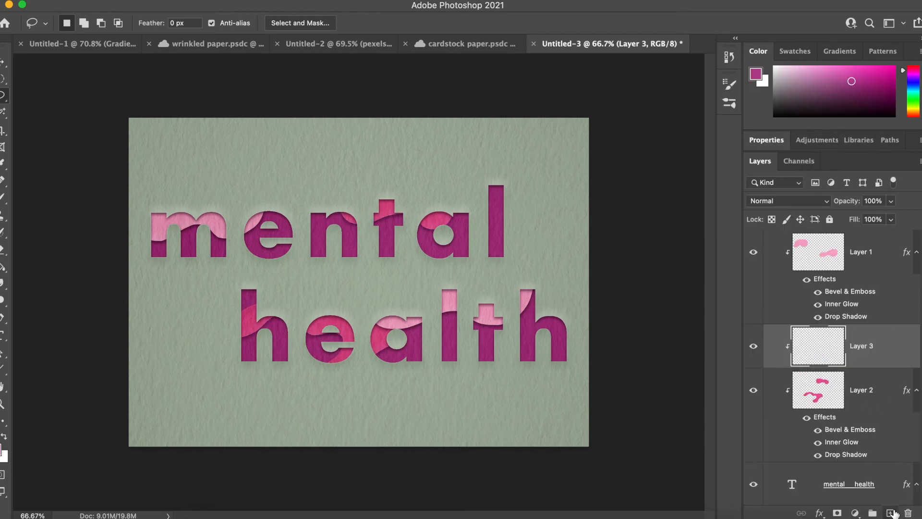
{"action": "scroll", "coordinate": [878, 341], "scroll_direction": "down", "scroll_amount": 2}
{"action": "left_click_drag", "start_coordinate": [884, 311], "coordinate": [870, 398]}
{"action": "mouse_move", "coordinate": [468, 188]}
{"action": "left_mouse_down"}
{"action": "mouse_move", "coordinate": [512, 321]}
{"action": "mouse_move", "coordinate": [444, 190]}
{"action": "left_mouse_up"}
{"action": "mouse_move", "coordinate": [298, 226]}
{"action": "left_mouse_down"}
{"action": "mouse_move", "coordinate": [275, 240]}
{"action": "mouse_move", "coordinate": [321, 346]}
{"action": "mouse_move", "coordinate": [300, 225]}
{"action": "left_mouse_up"}
Step: Fill the selected shapes on Layer 3 with a deep crimson pink, clear the selection, and paste the copied layer style onto Layer 3
{"action": "key", "text": "shift+BackSpace"}
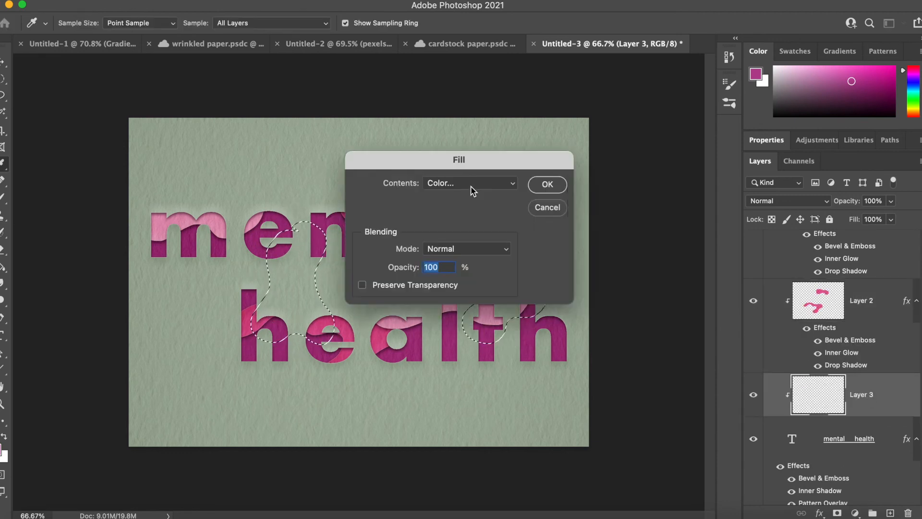
{"action": "left_click", "coordinate": [472, 191]}
{"action": "left_click", "coordinate": [845, 120]}
{"action": "key", "text": "Return"}
{"action": "key", "text": "ctrl+d"}
{"action": "right_click", "coordinate": [884, 395]}
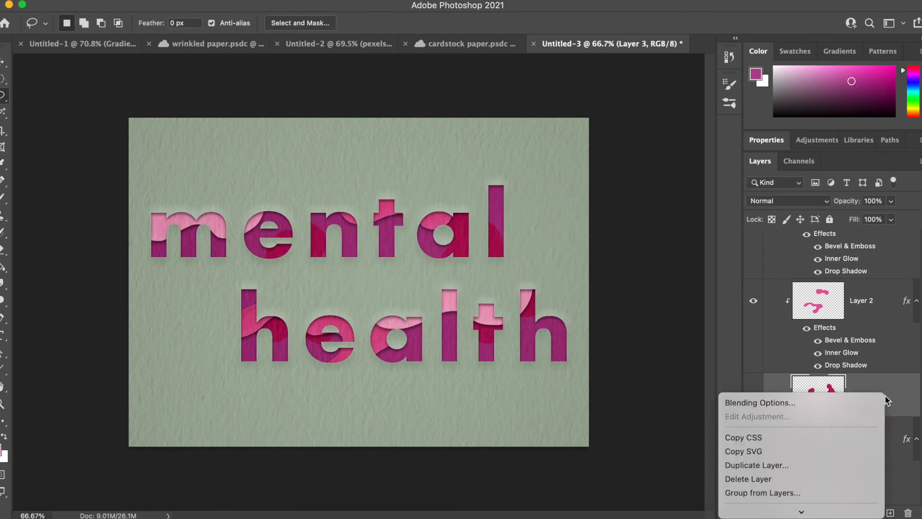
{"action": "left_click", "coordinate": [839, 446]}
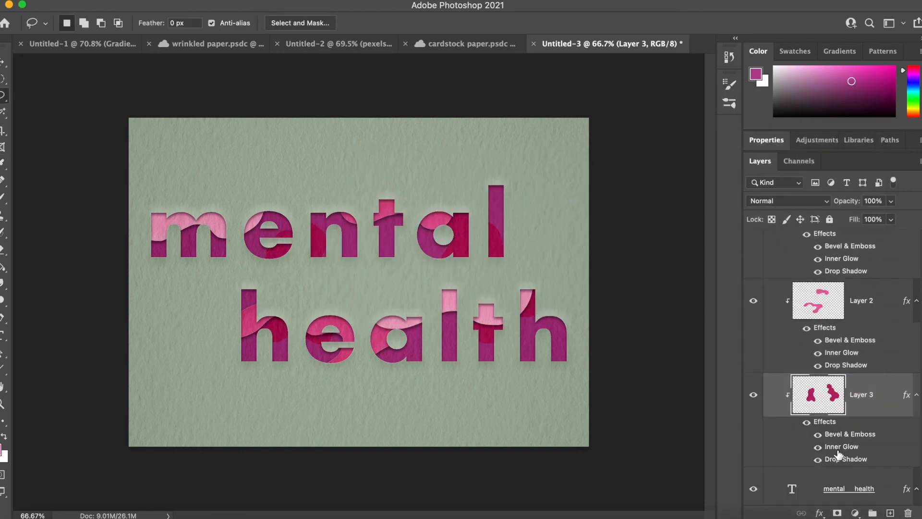
Step: Create a new layer and lasso three small freehand shapes: on the lower "t" and upper "l" of "mental", and on the "l" of "health"
{"action": "scroll", "coordinate": [905, 395], "scroll_direction": "down", "scroll_amount": 3}
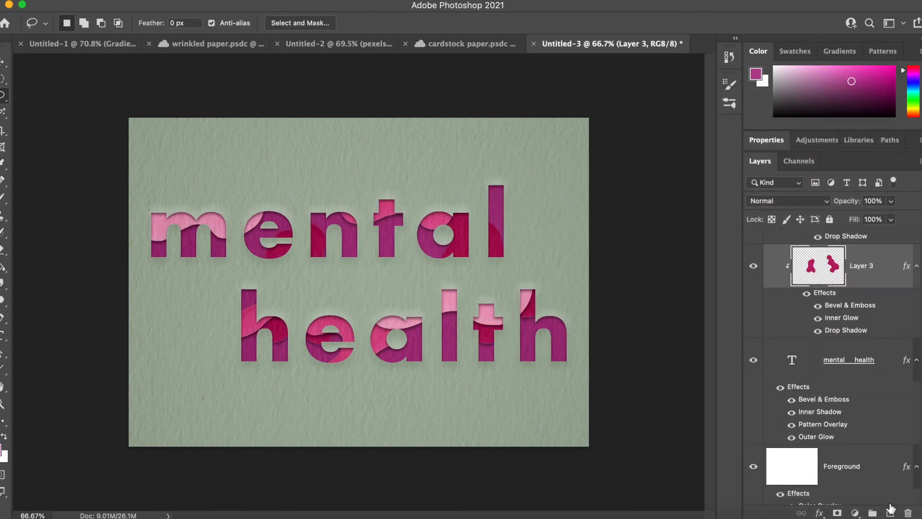
{"action": "left_click", "coordinate": [890, 513]}
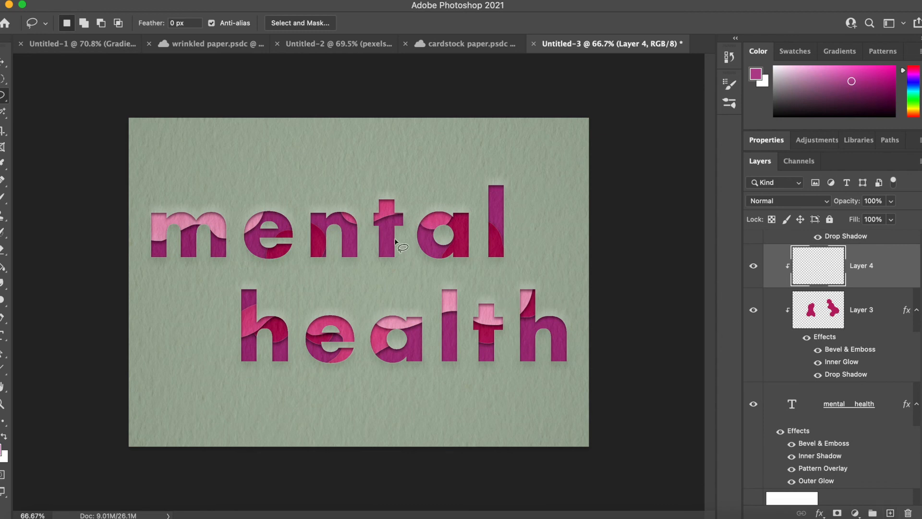
{"action": "mouse_move", "coordinate": [382, 230]}
{"action": "left_mouse_down"}
{"action": "mouse_move", "coordinate": [381, 264]}
{"action": "mouse_move", "coordinate": [401, 233]}
{"action": "left_mouse_up"}
{"action": "left_click_drag", "start_coordinate": [498, 176], "coordinate": [500, 198], "text": "shift"}
{"action": "mouse_move", "coordinate": [440, 315]}
{"action": "left_mouse_down", "text": "shift"}
{"action": "mouse_move", "coordinate": [450, 342]}
{"action": "mouse_move", "coordinate": [432, 305]}
{"action": "mouse_move", "coordinate": [445, 307]}
{"action": "left_mouse_up", "text": "shift"}
Step: Fill the three shapes with dark red 7d1d36, move Layer 4 between Layer 3 and the text, and clear the selection
{"action": "key", "text": "shift+F5"}
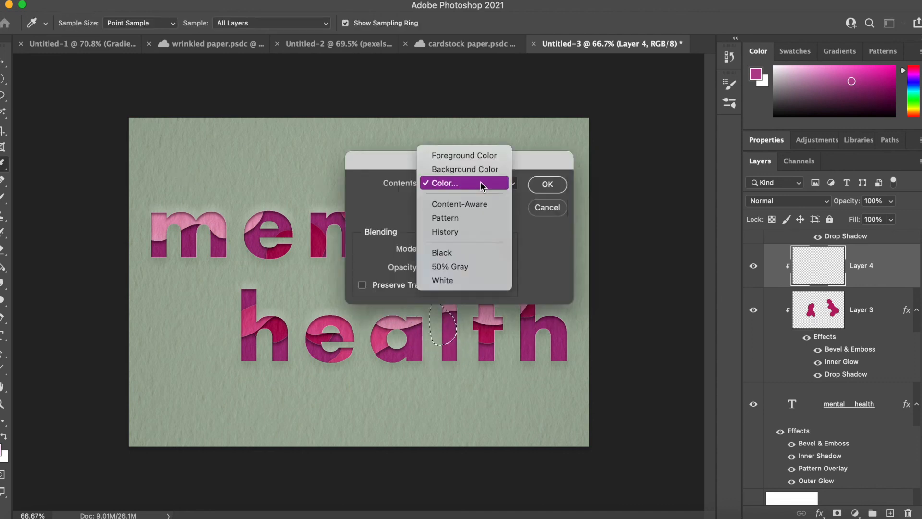
{"action": "left_click", "coordinate": [480, 184]}
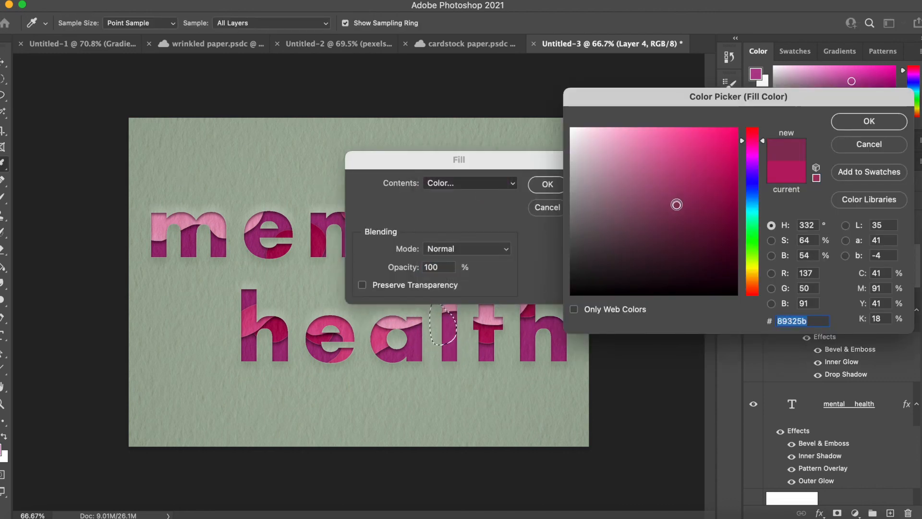
{"action": "left_click", "coordinate": [753, 135]}
{"action": "left_click", "coordinate": [699, 213]}
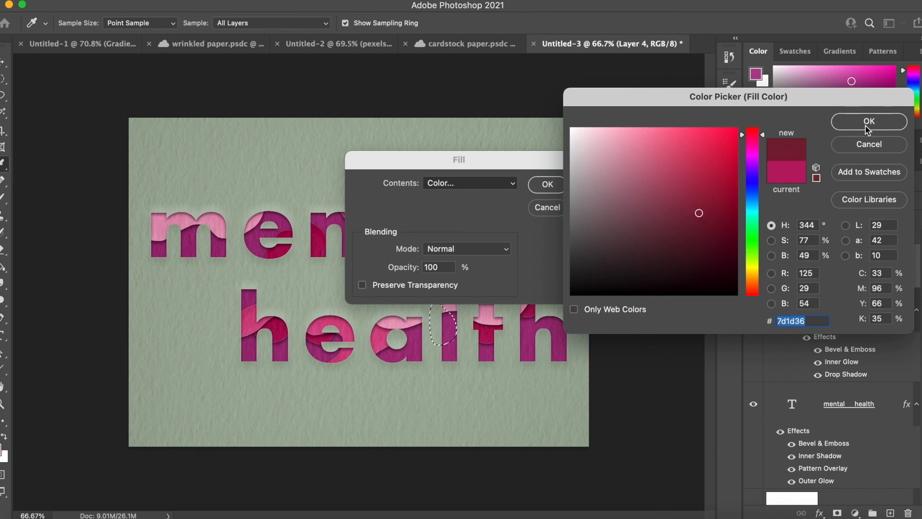
{"action": "left_click", "coordinate": [869, 121]}
{"action": "key", "text": "Return"}
{"action": "left_click_drag", "start_coordinate": [884, 271], "coordinate": [880, 370]}
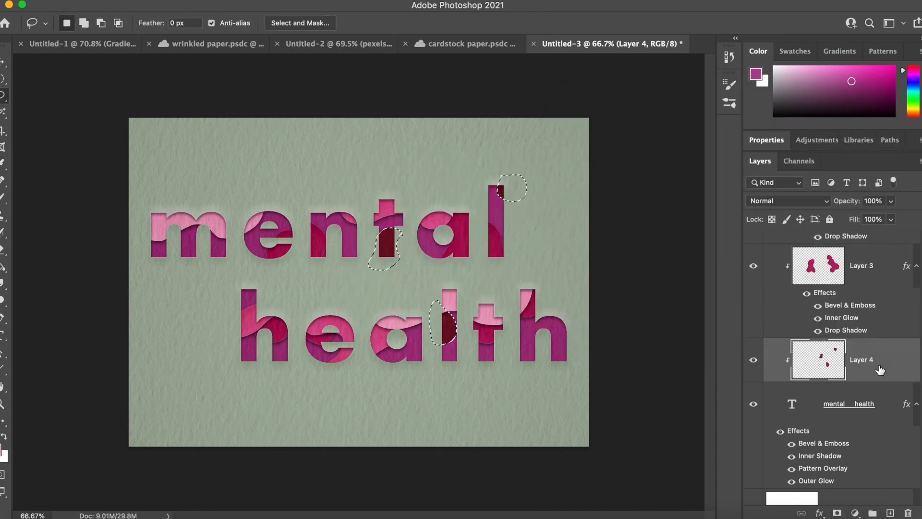
{"action": "key", "text": "super+d"}
Step: Paste the copied layer style onto Layer 4
{"action": "key", "text": "super+t"}
{"action": "left_click_drag", "start_coordinate": [497, 272], "coordinate": [500, 279]}
{"action": "scroll", "coordinate": [471, 272], "scroll_direction": "up", "scroll_amount": 3}
{"action": "key", "text": "Return"}
{"action": "right_click", "coordinate": [826, 362]}
{"action": "left_click", "coordinate": [835, 461]}
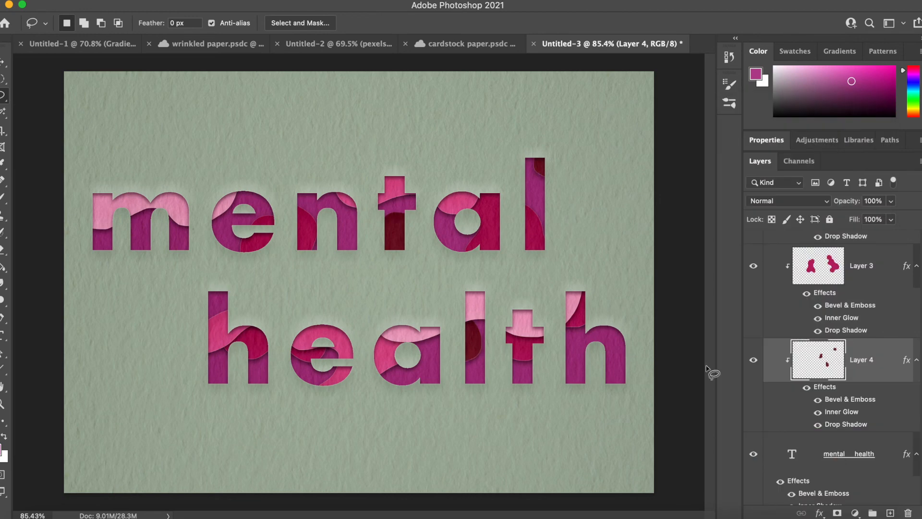
Step: Create a clipped layer between Layer 4 and the text, with a freehand shape over the lower final "h" of "health" filled in muted red
{"action": "left_click", "coordinate": [890, 513]}
{"action": "left_click_drag", "start_coordinate": [638, 346], "coordinate": [640, 354]}
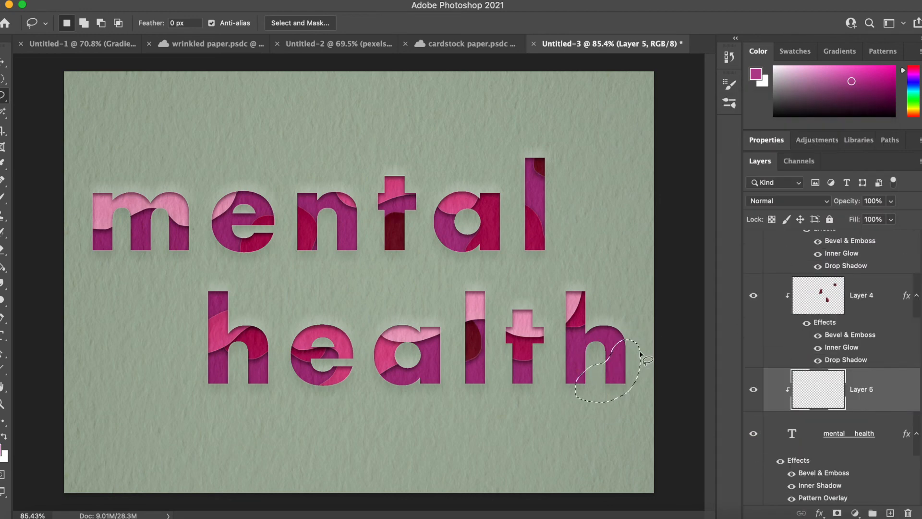
{"action": "key", "text": "shift+BackSpace"}
{"action": "left_click", "coordinate": [659, 195]}
{"action": "key", "text": "Return"}
{"action": "key", "text": "Return"}
{"action": "key", "text": "super+d"}
Step: Paste the copied layer style onto Layer 5
{"action": "right_click", "coordinate": [826, 390]}
{"action": "left_click", "coordinate": [826, 459]}
{"action": "scroll", "coordinate": [888, 382], "scroll_direction": "up", "scroll_amount": 5}
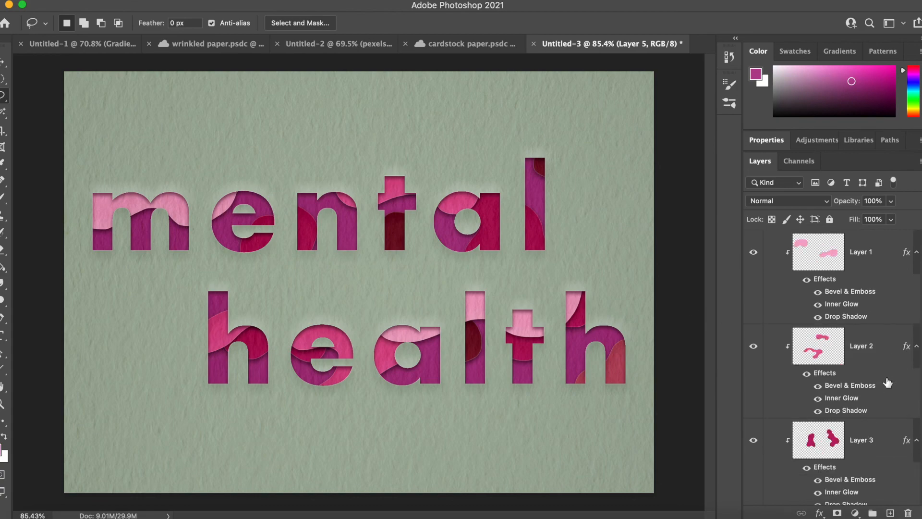